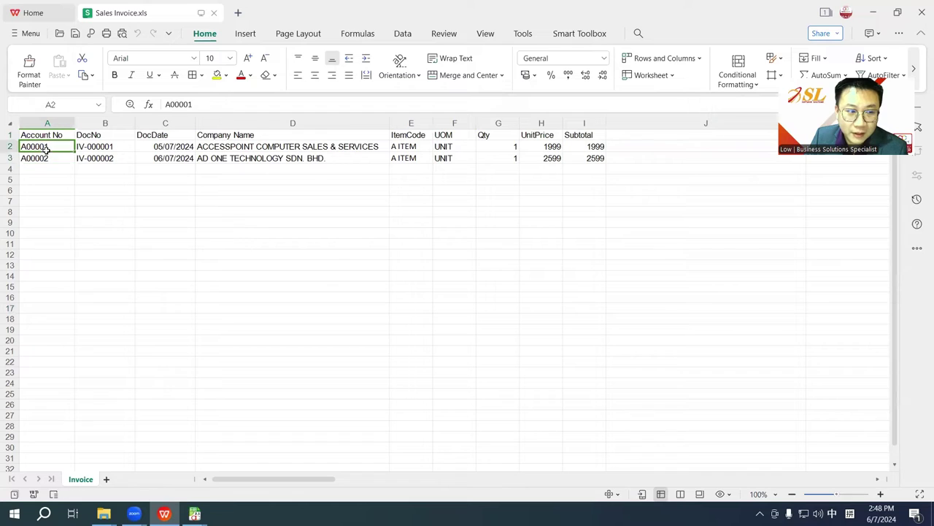
Step: Check the Account No values and Company Name header in the sales invoice sheet, and open the Default Sales template workbook for comparison
click(48, 159)
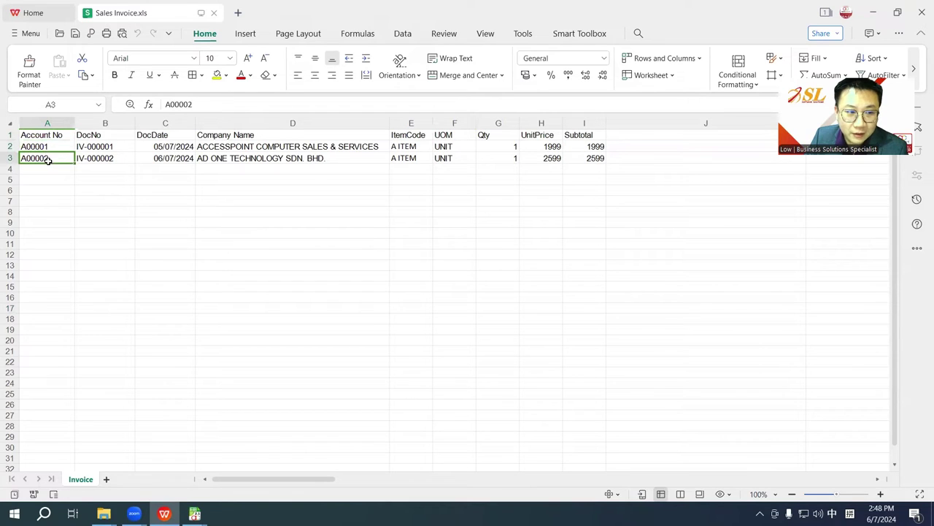
click(233, 136)
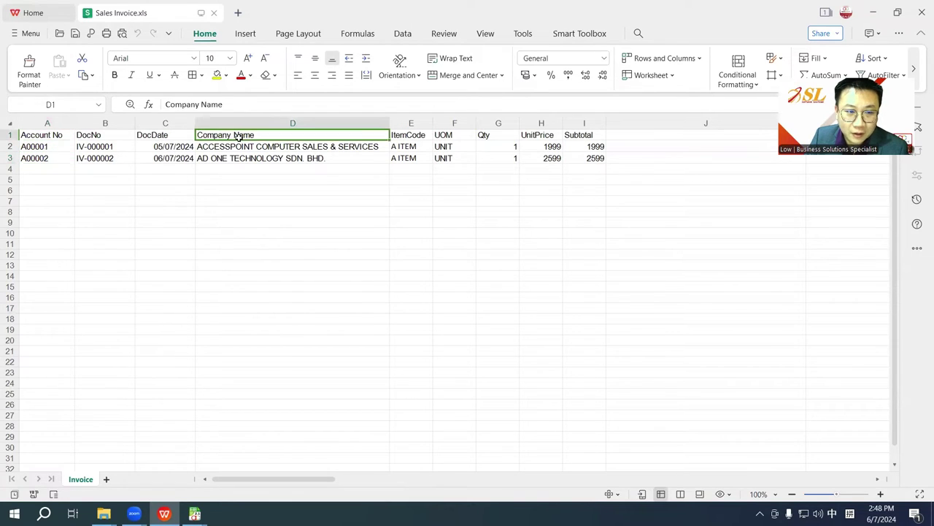
mouse_move(104, 513)
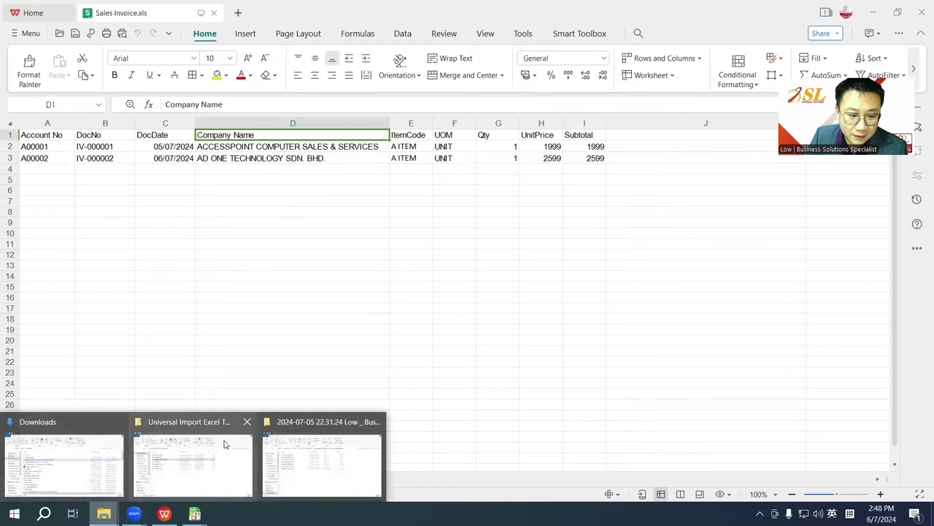
click(219, 457)
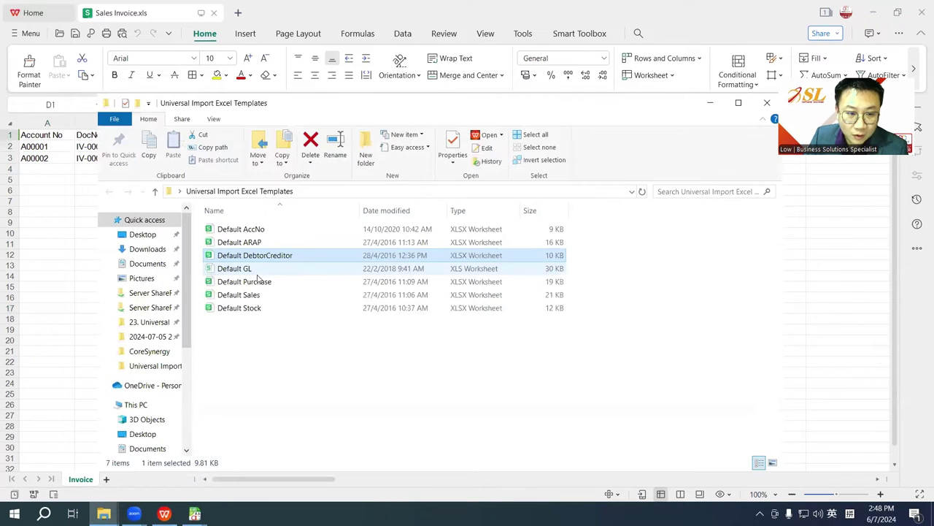
click(255, 295)
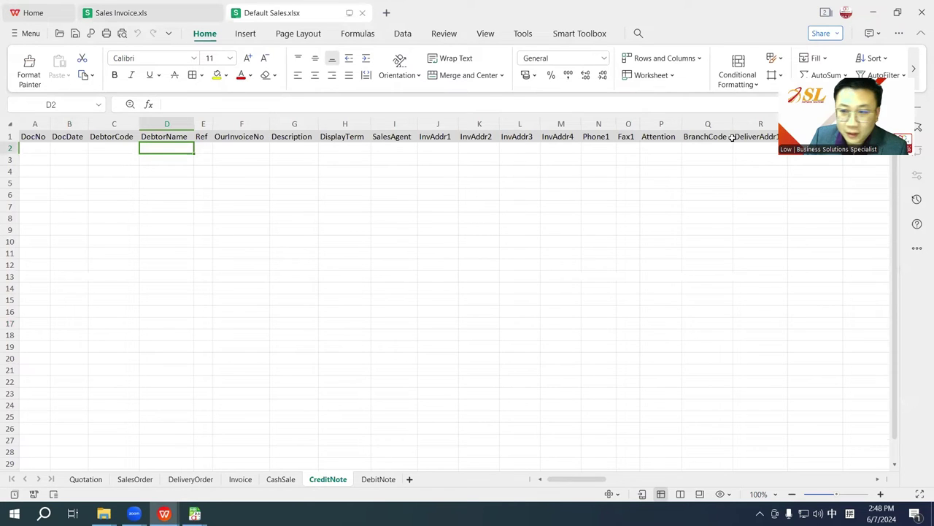
Step: Review the Qty, UnitPrice and SubTotal column headers on the CreditNote sheet of the Default Sales template
drag(584, 478, 796, 482)
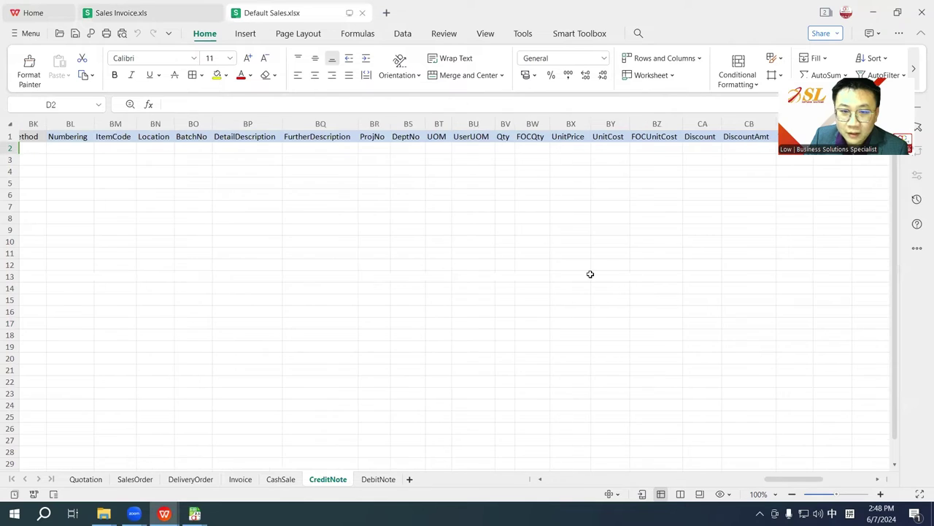
click(505, 137)
click(575, 137)
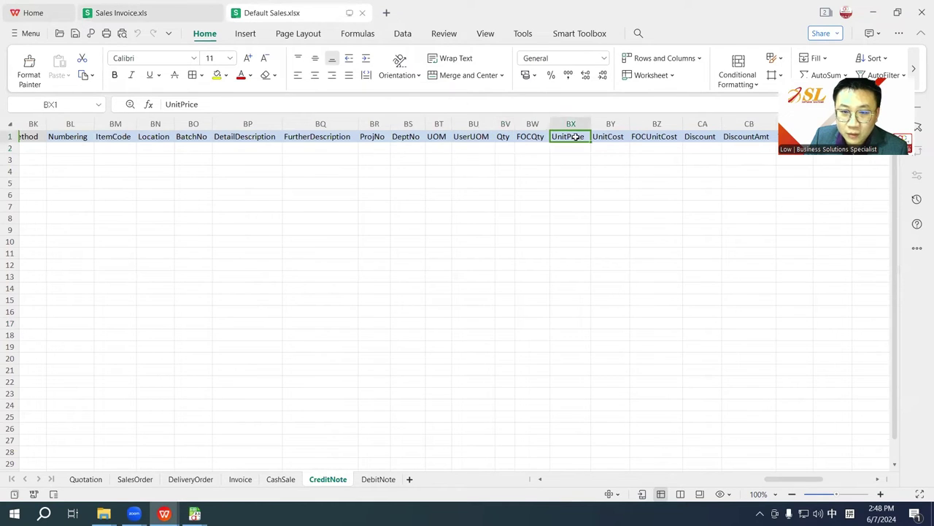
drag(794, 478, 813, 479)
click(559, 137)
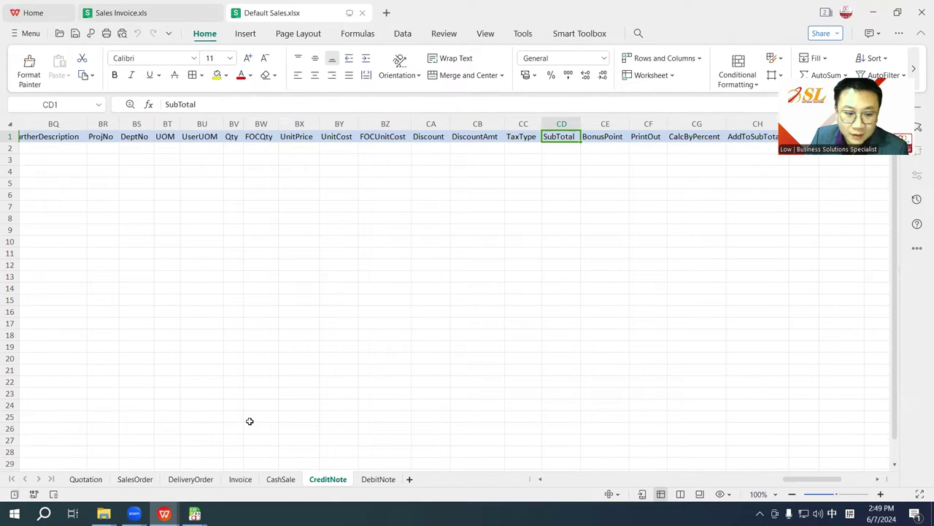
Step: Compare the Company Name header in Sales Invoice.xls with the DebtorName header in Default Sales.xlsx
mouse_move(195, 514)
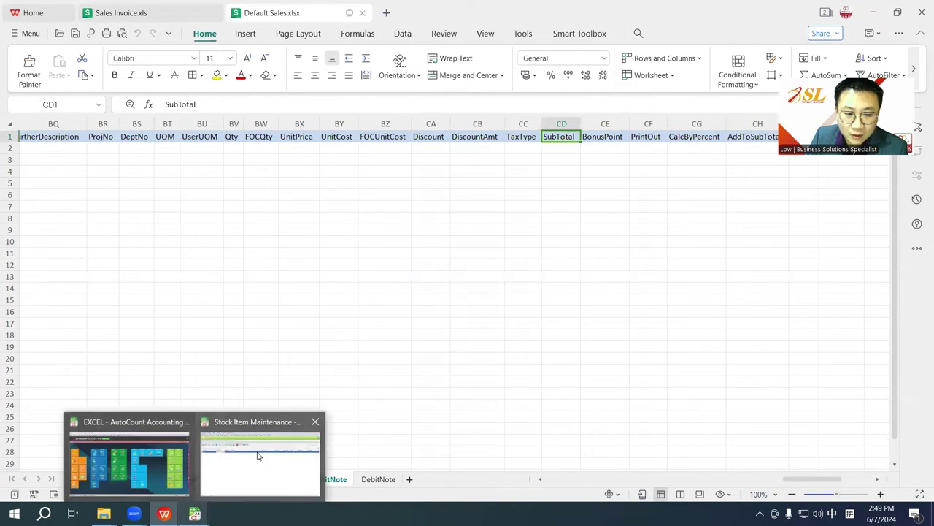
mouse_move(164, 514)
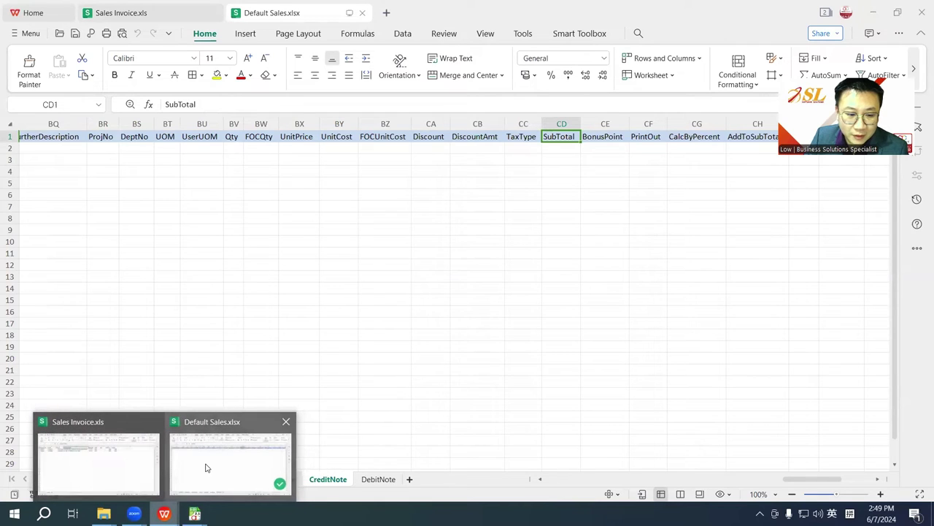
click(125, 455)
click(246, 235)
click(233, 136)
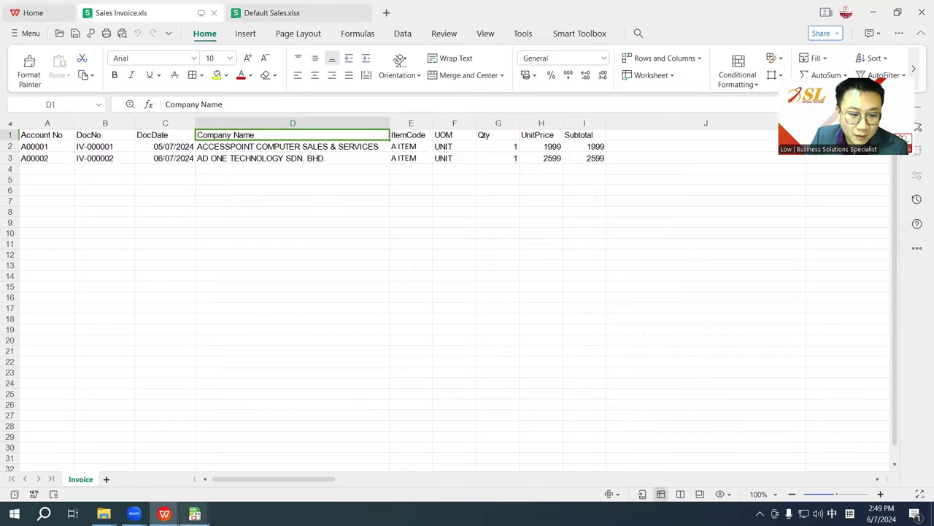
mouse_move(165, 514)
click(201, 455)
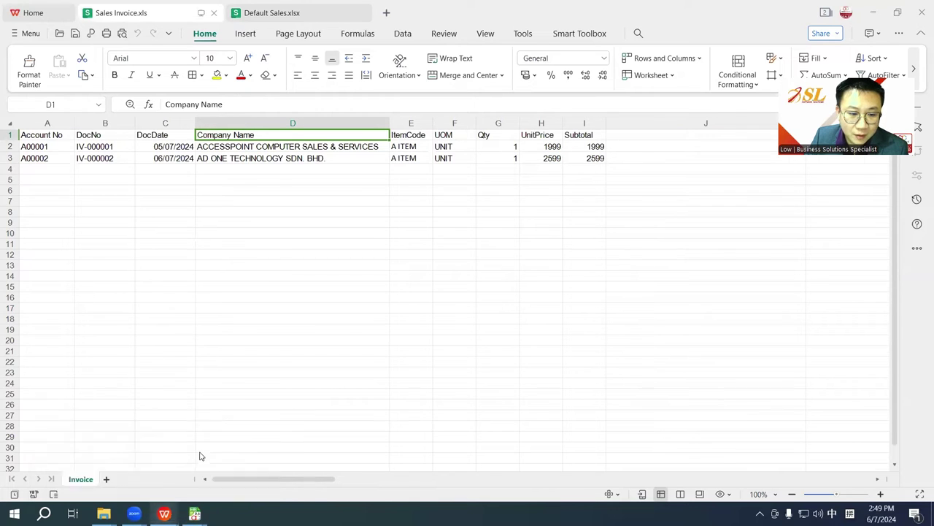
drag(807, 484, 401, 448)
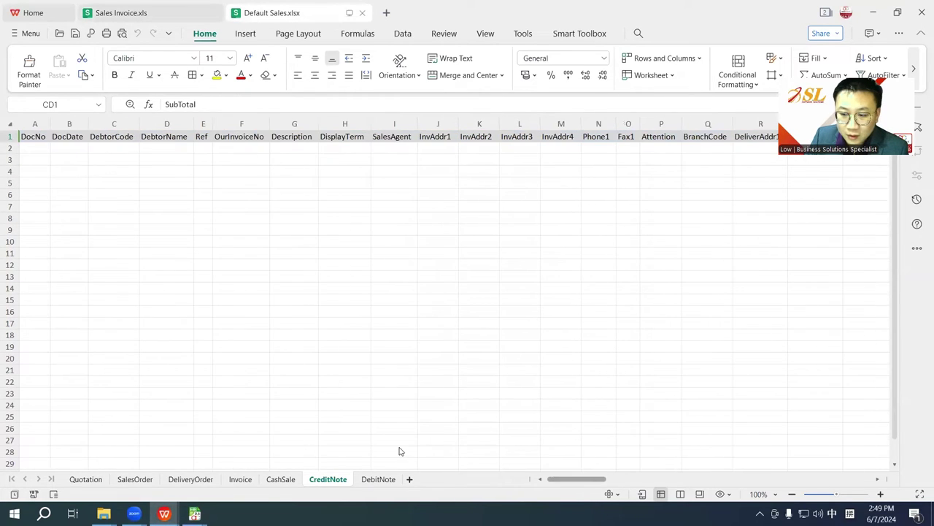
click(158, 136)
Step: Switch to AutoCount Accounting and open the column mapping editor from the Universal Import settings
mouse_move(195, 513)
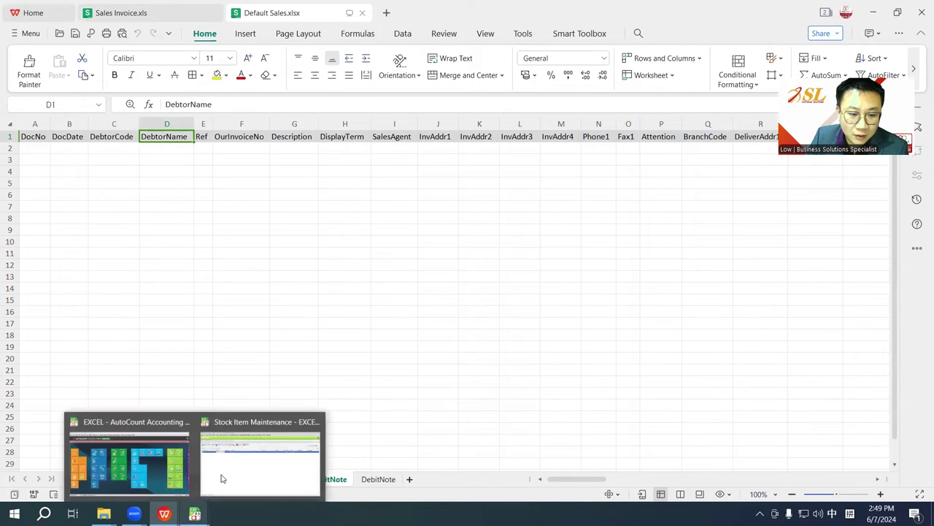
click(175, 456)
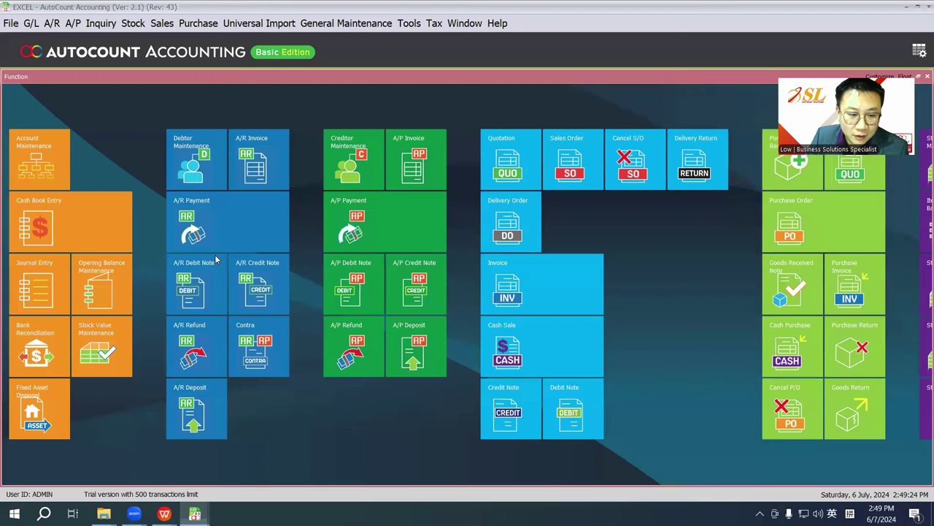
click(271, 24)
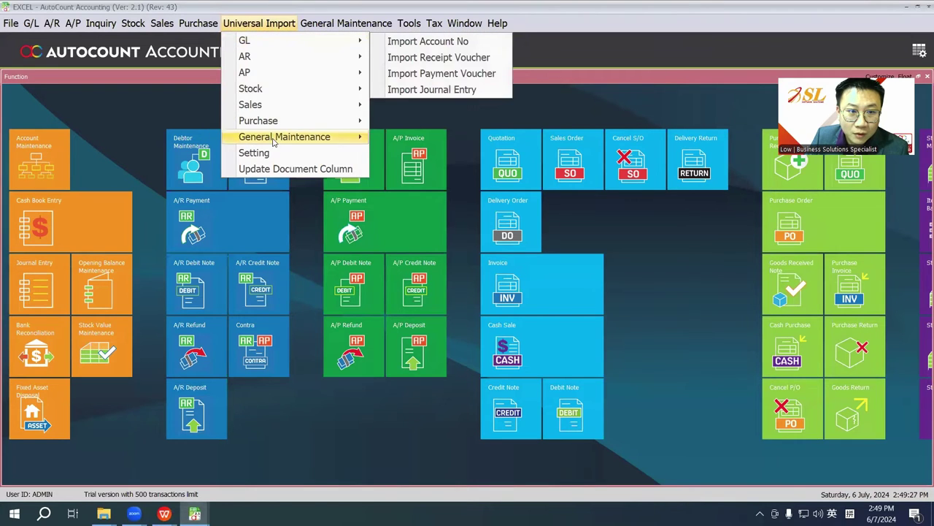
click(254, 153)
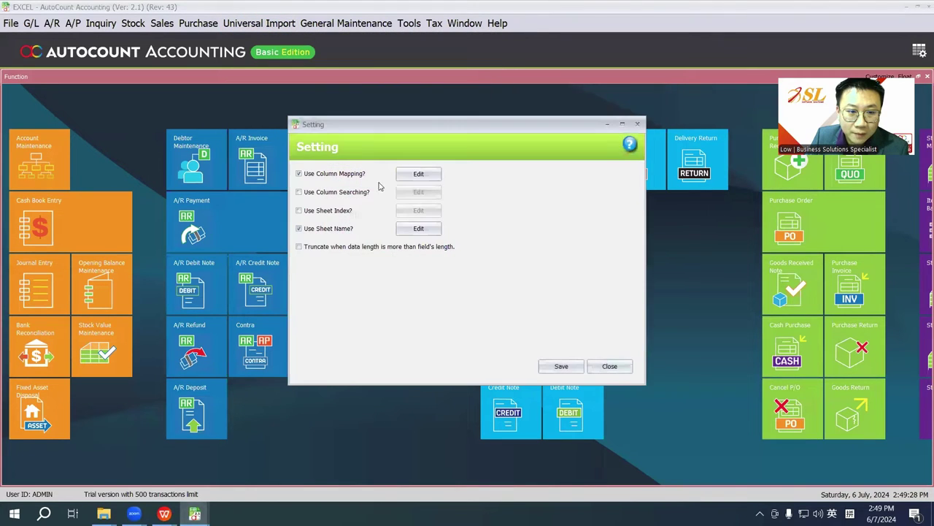
click(418, 174)
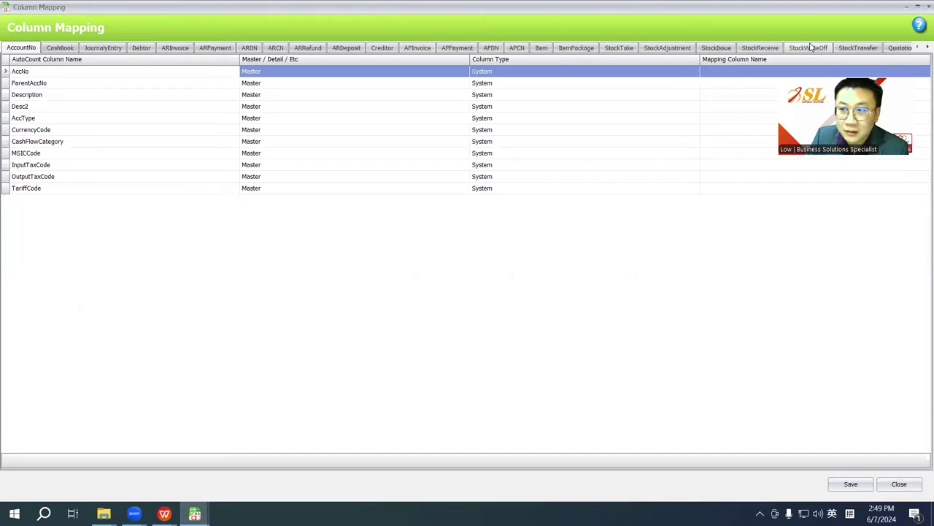
Step: Show the column mappings for the SalesInvoice document type
click(925, 47)
click(924, 47)
click(924, 47)
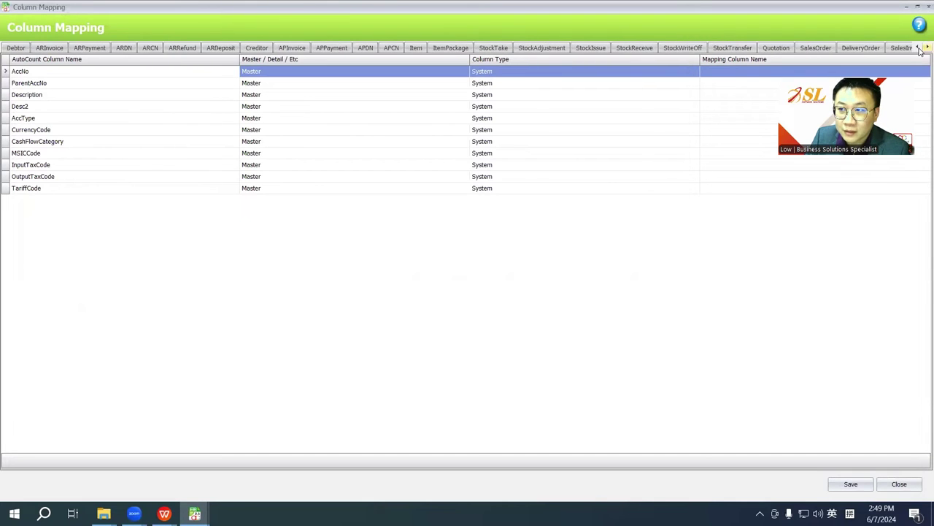
click(924, 48)
click(880, 47)
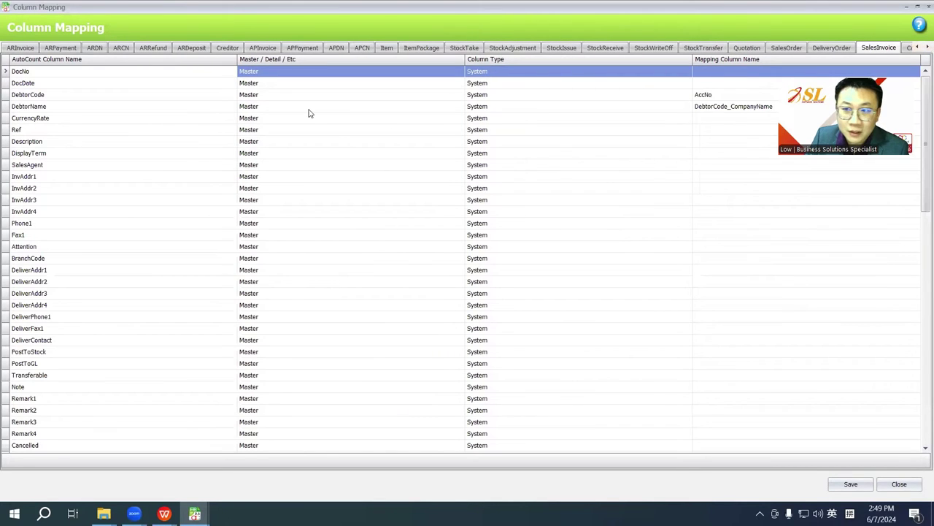
Step: Check the template's DebtorName header and replace the mapping column name of the DebtorName field with DebtorName
click(53, 107)
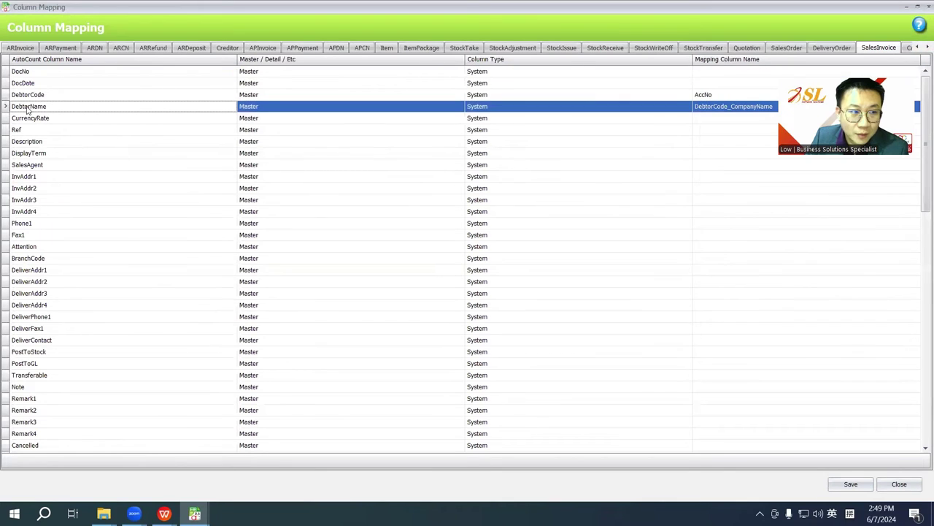
click(776, 110)
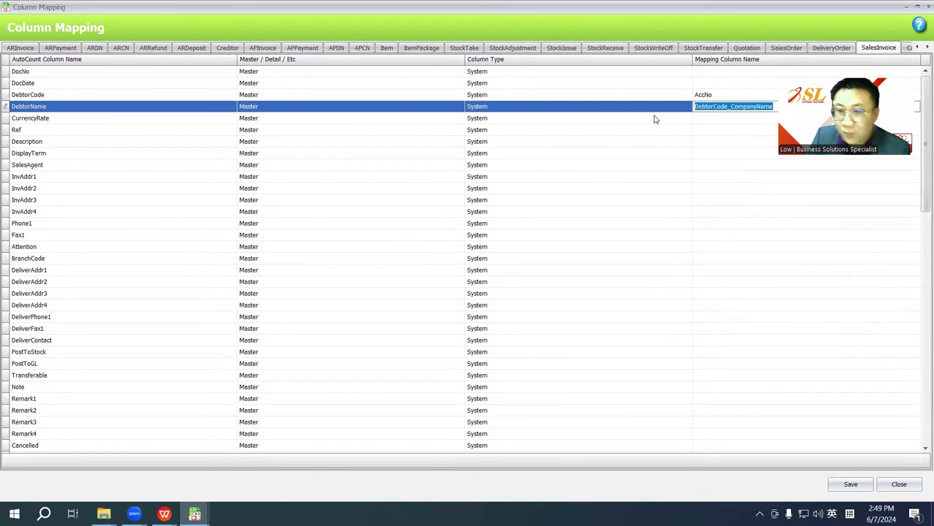
key(Delete)
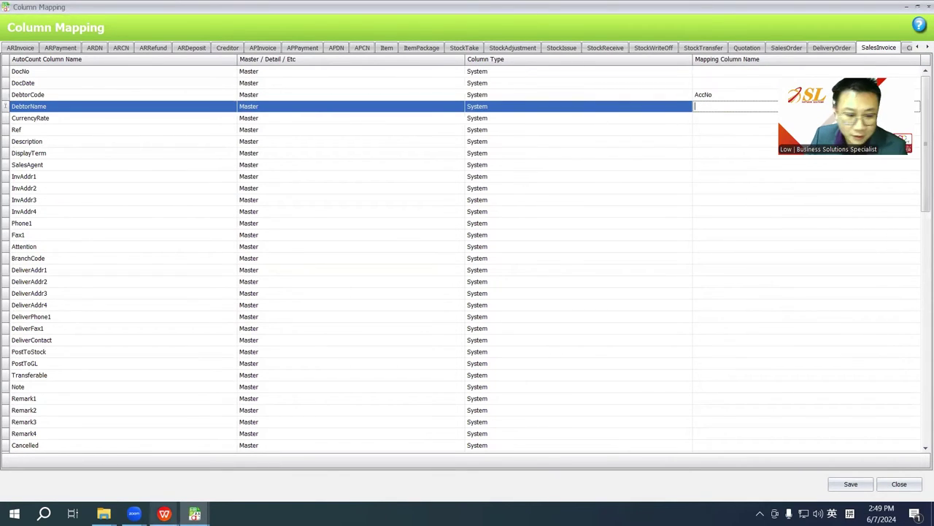
click(165, 513)
click(203, 455)
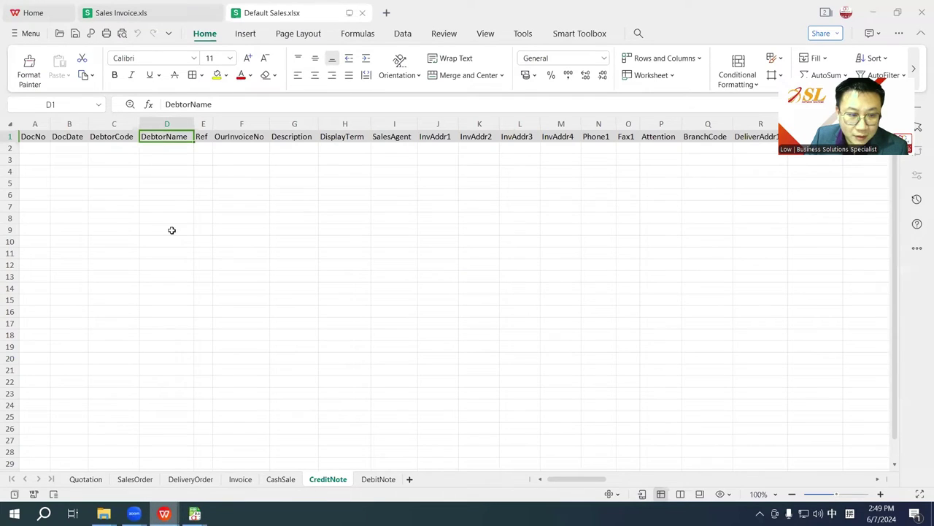
click(157, 147)
click(873, 13)
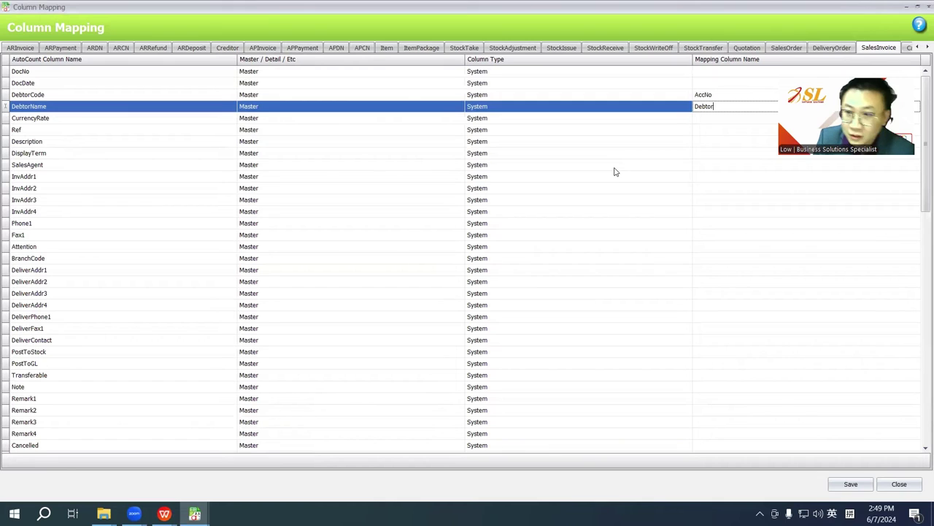
Step: Clear the mapping column name of the DebtorCode field
click(710, 96)
key(Delete)
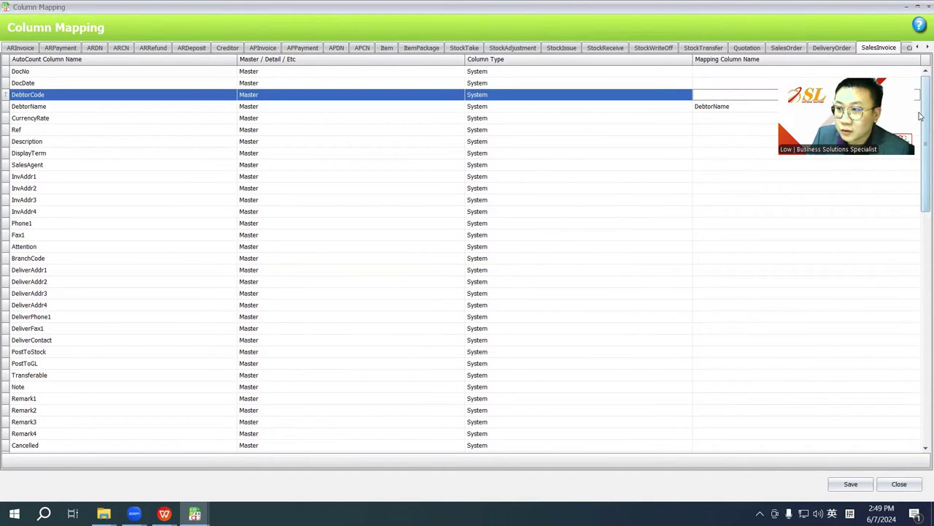
Step: Check the headers in Sales Invoice.xls and set the DebtorName field's mapping column name to Company Name
click(167, 506)
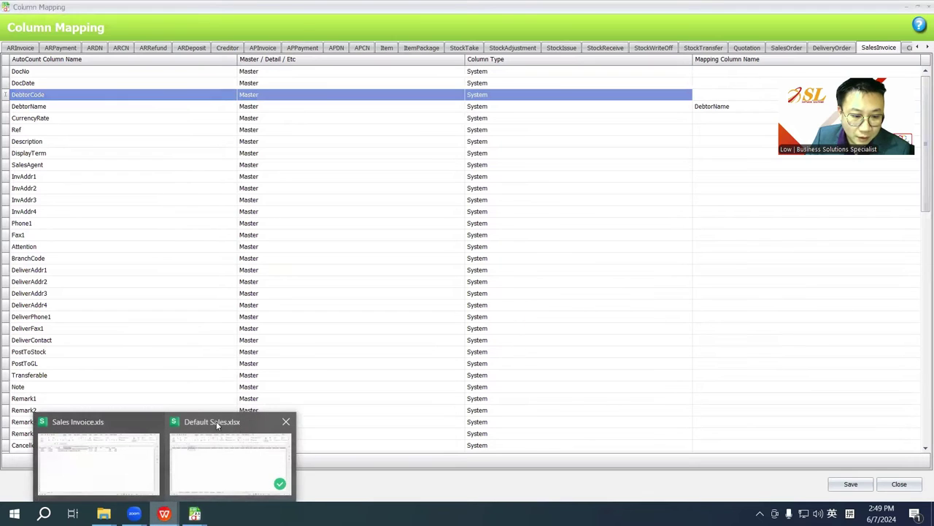
click(100, 446)
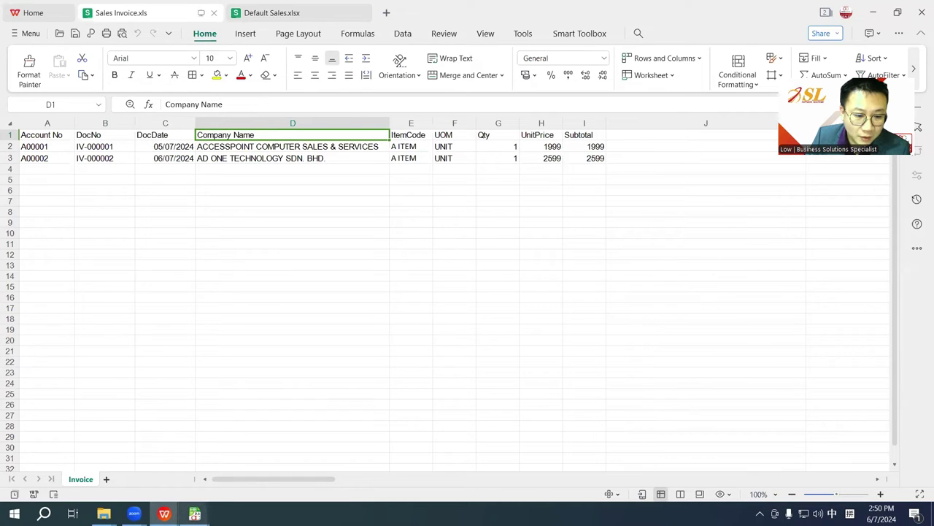
mouse_move(195, 514)
click(430, 460)
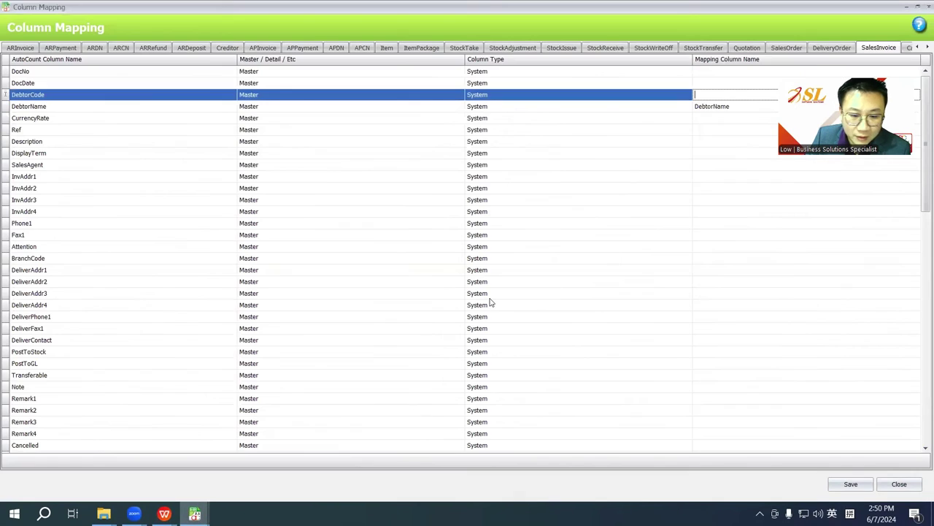
click(734, 108)
text(Com[p)
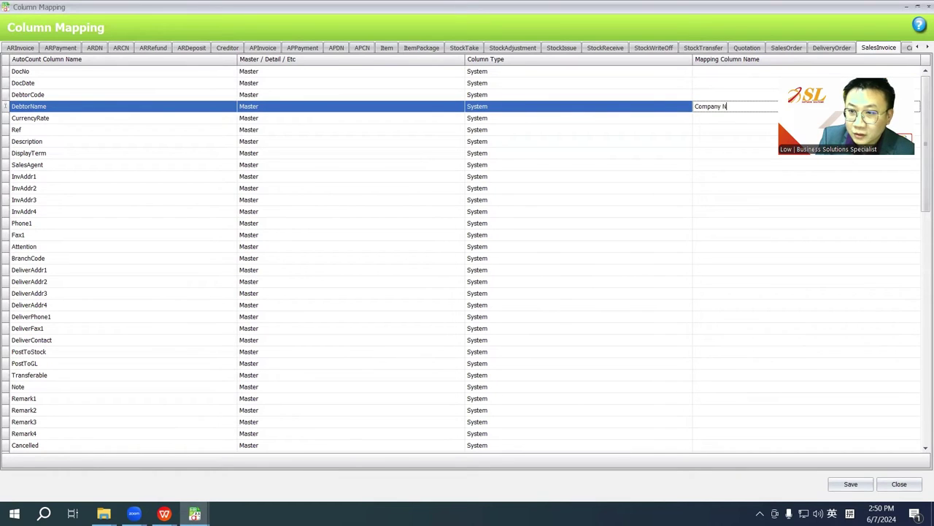
click(521, 119)
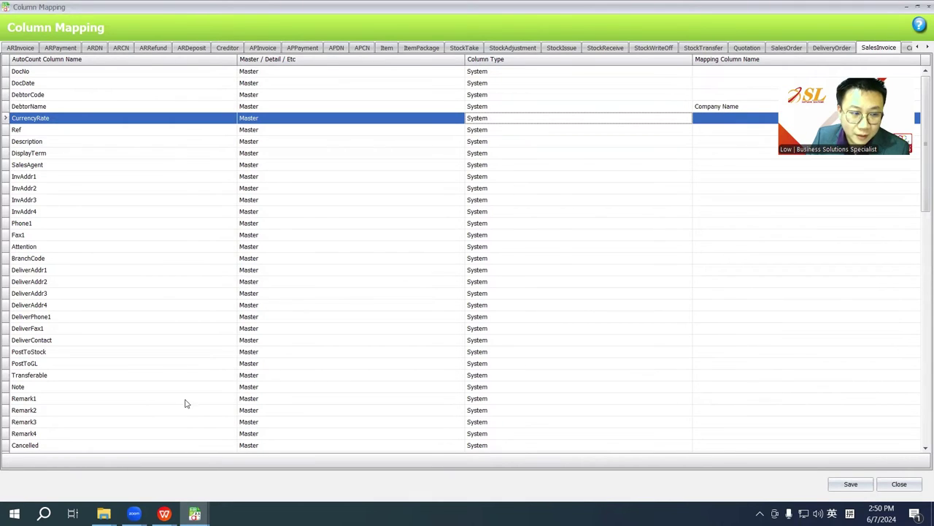
click(62, 97)
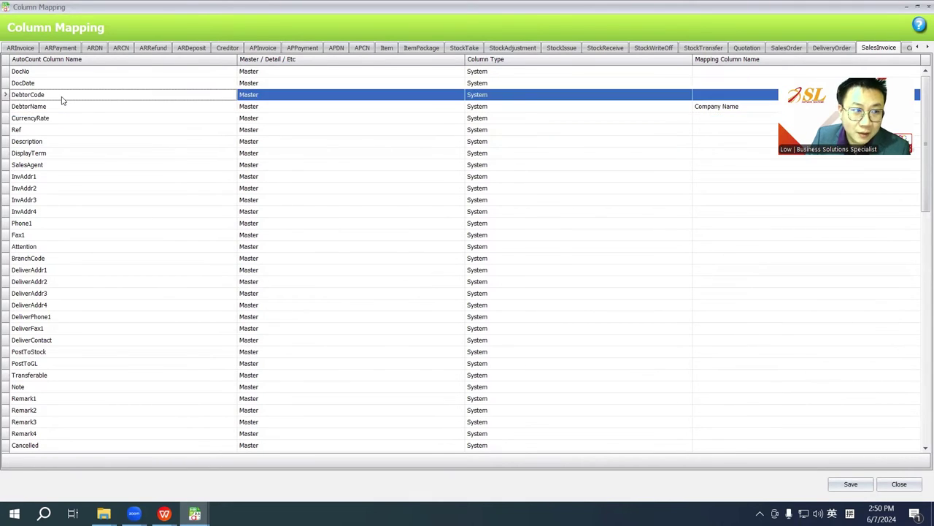
click(711, 93)
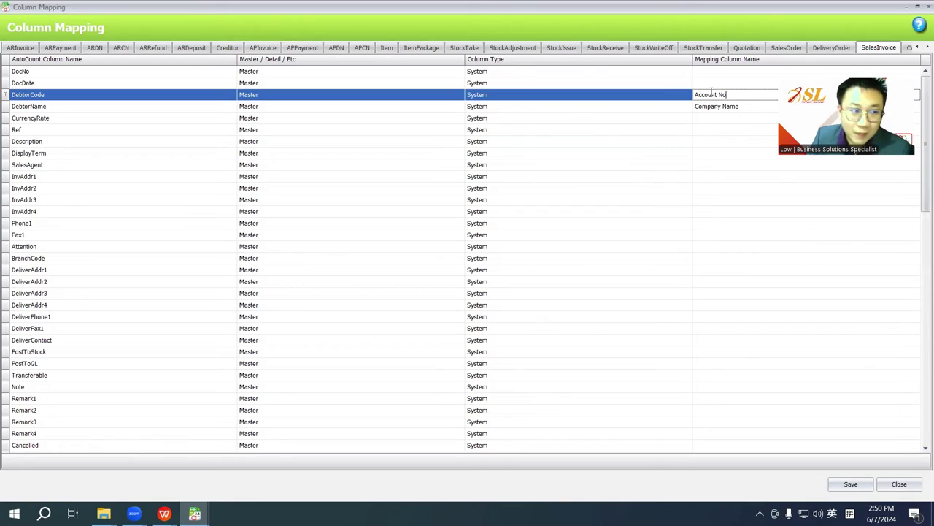
drag(733, 92, 666, 93)
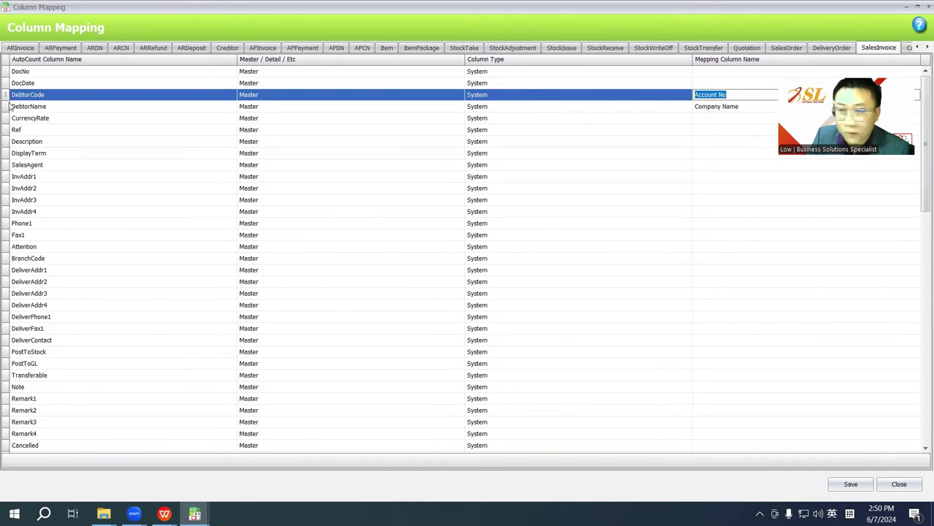
key(BackSpace)
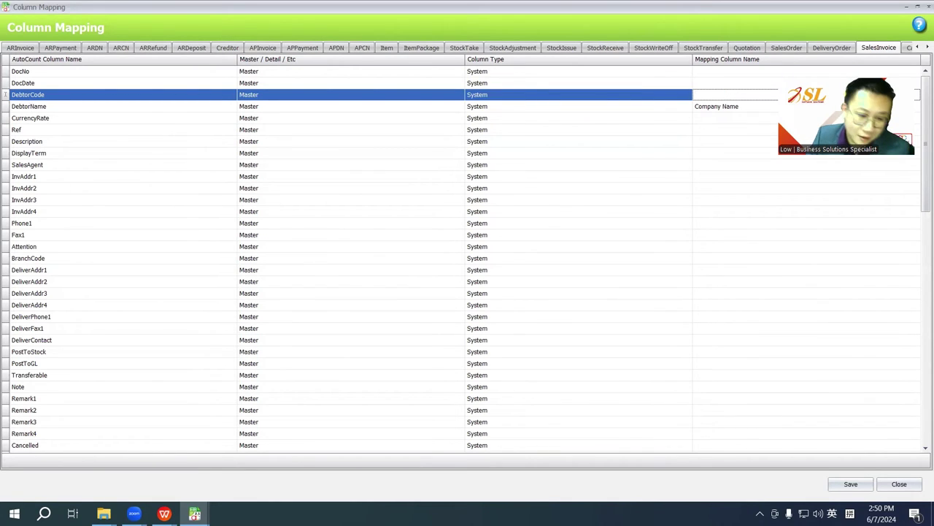
Step: Save the column mappings and look up the first debtor's OldCode in Debtor Maintenance
click(194, 513)
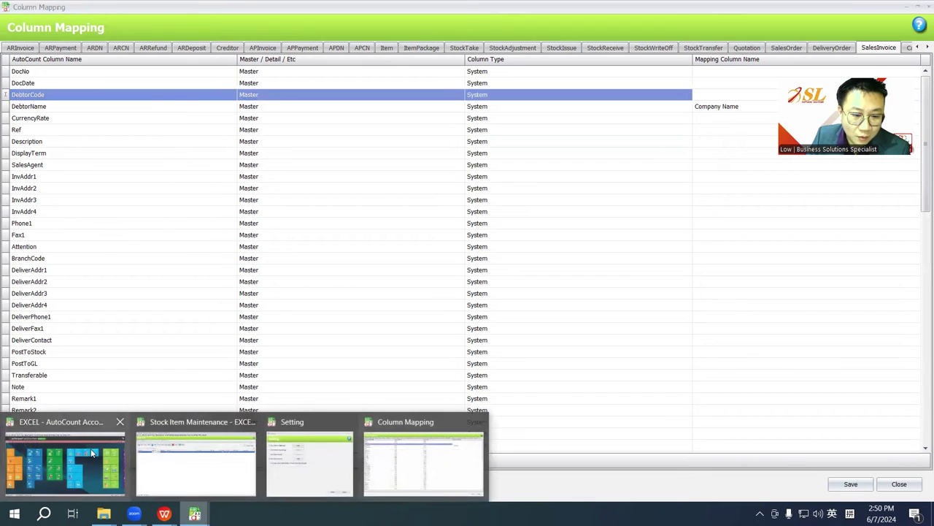
key(Escape)
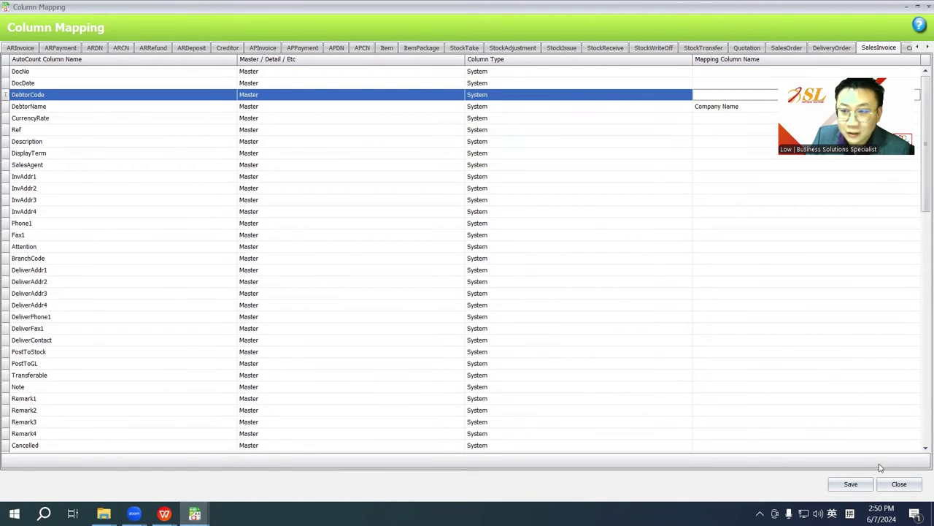
click(850, 483)
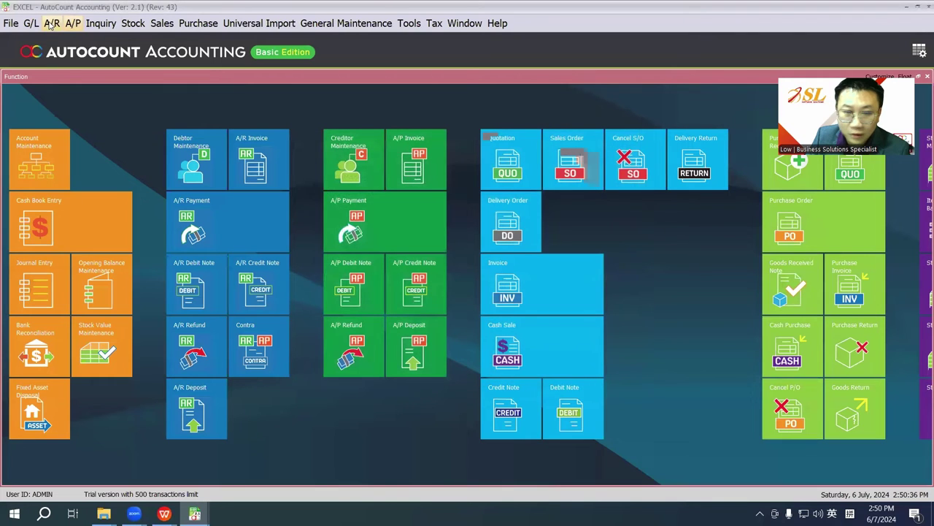
click(53, 22)
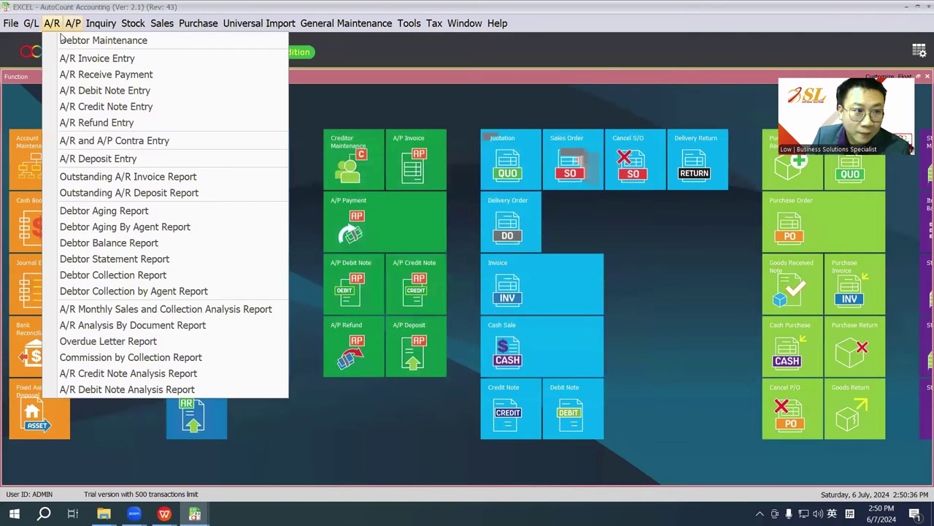
click(64, 39)
click(672, 155)
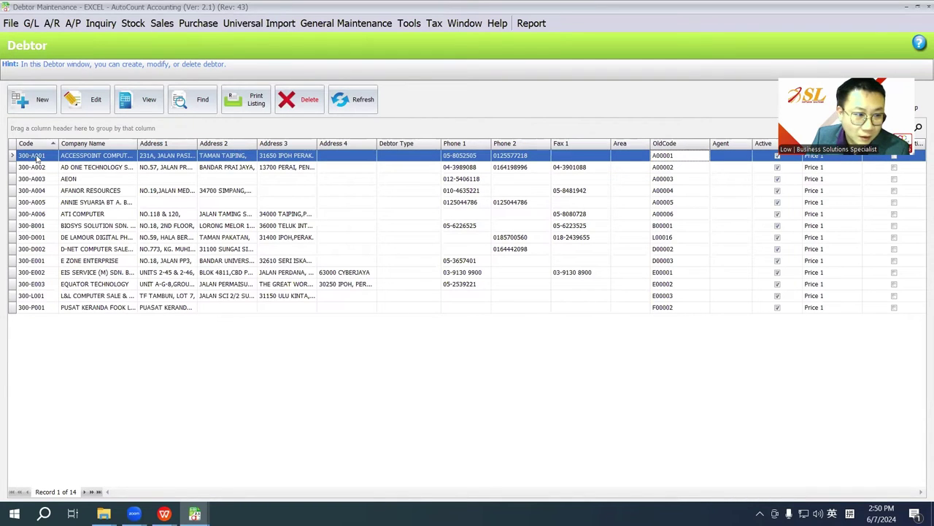
Step: Enable Use Column Searching in the Universal Import settings and view the existing SalesInvoice search rule
click(245, 25)
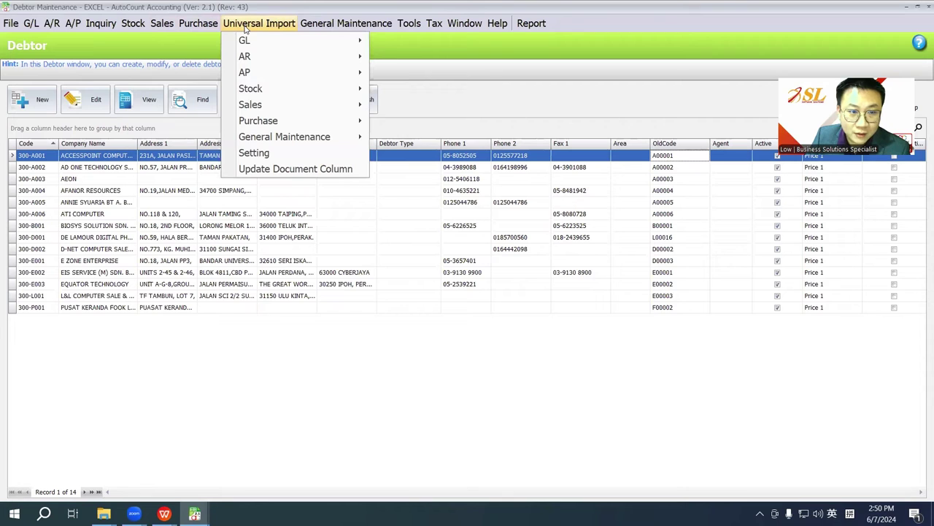
click(253, 153)
drag(428, 126, 333, 59)
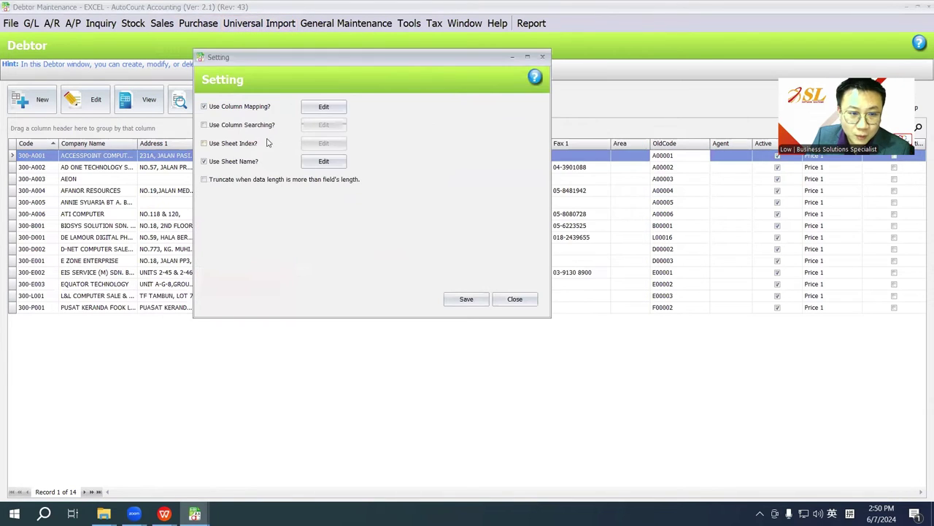
click(245, 126)
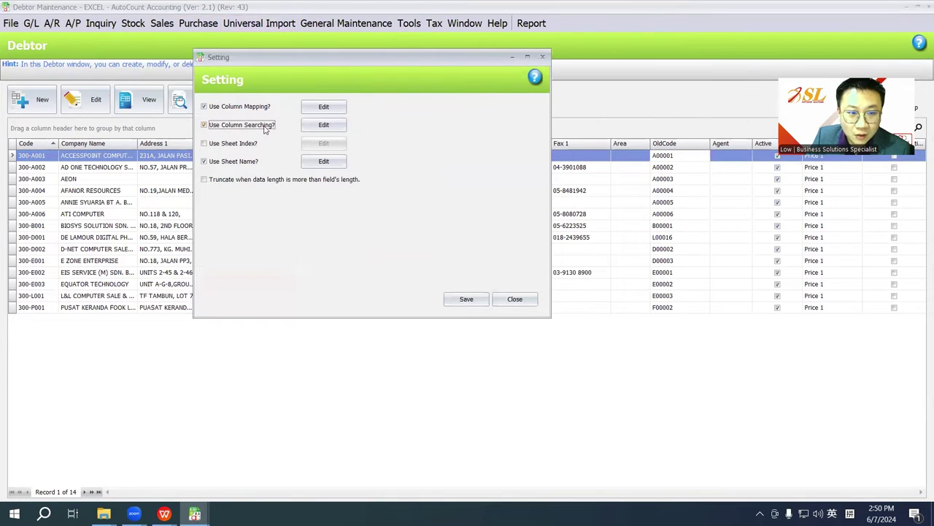
click(324, 125)
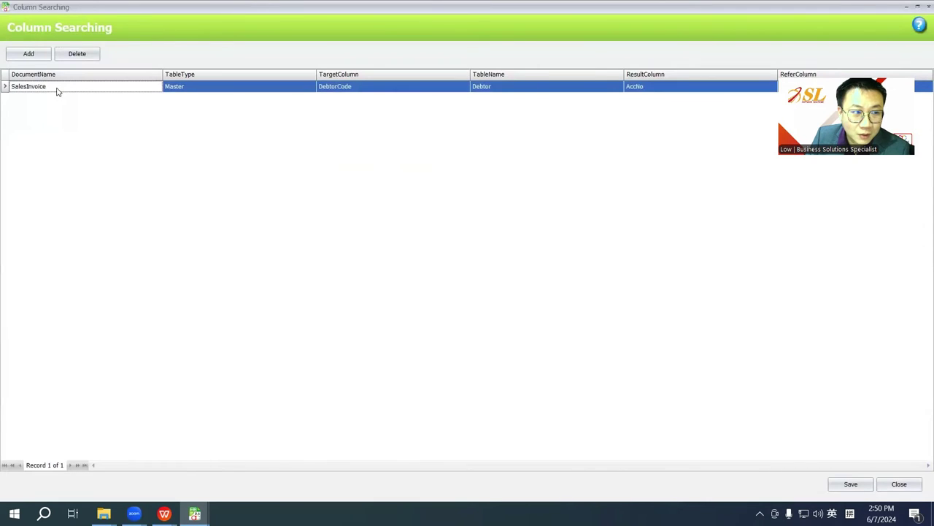
double_click(42, 86)
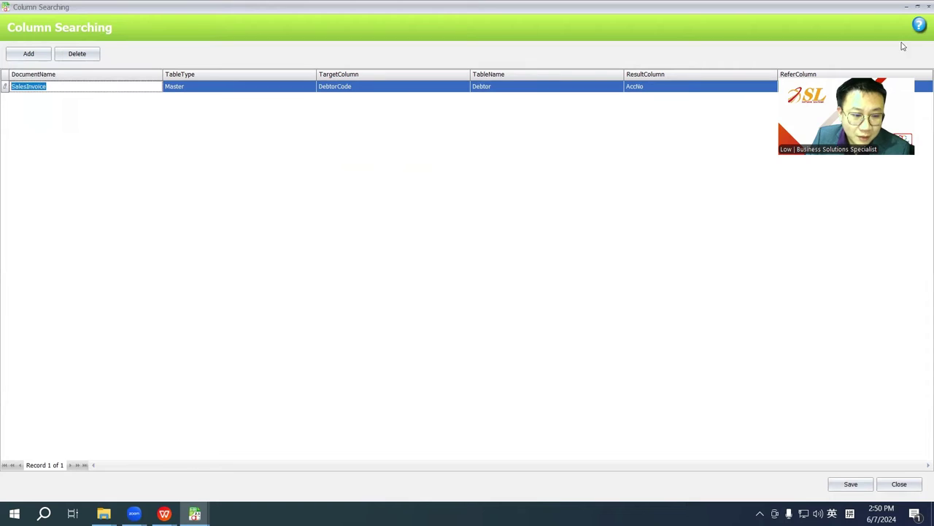
click(928, 8)
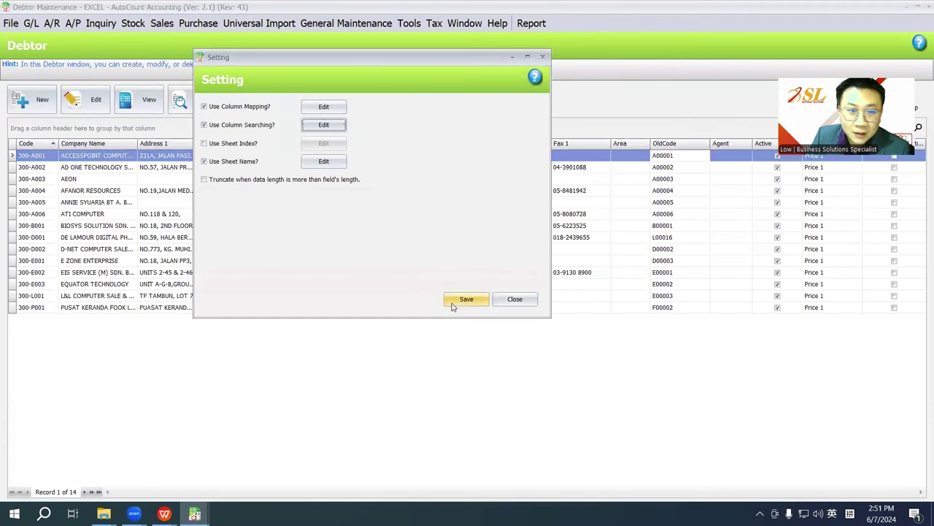
click(319, 111)
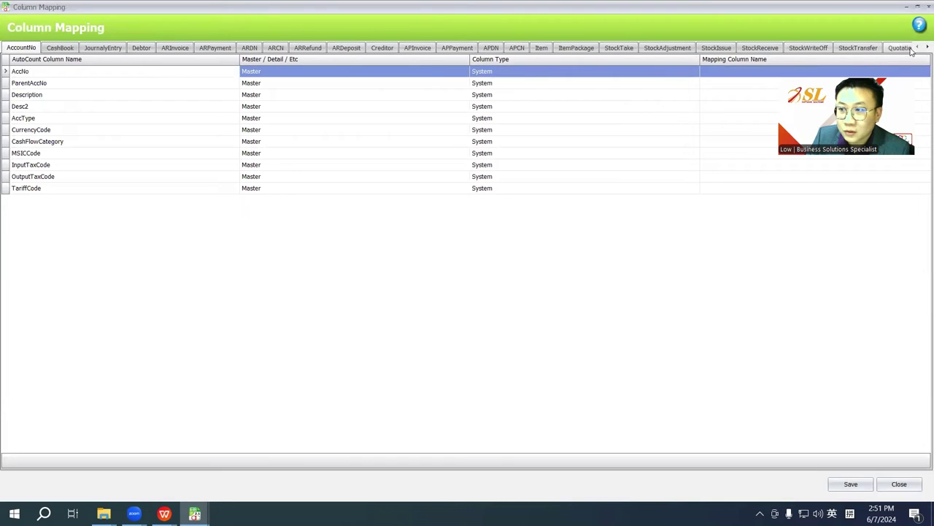
click(927, 47)
click(928, 6)
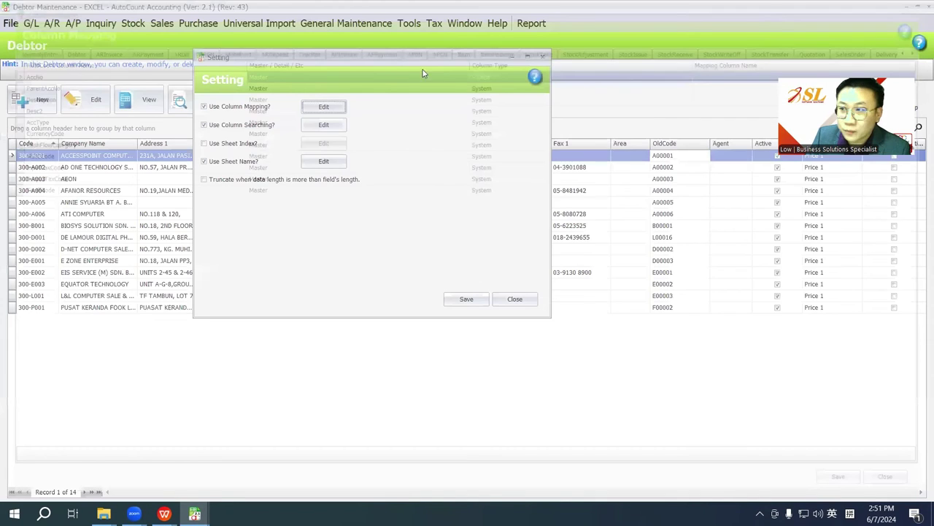
Step: Find the SalesInvoice entry in the import sheet name settings and check the worksheet's name in Sales Invoice.xls
click(321, 161)
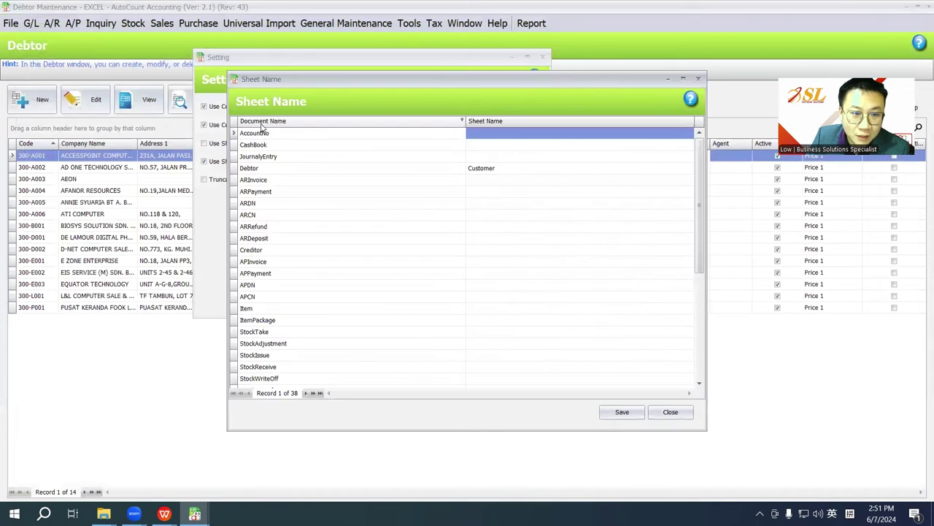
scroll(267, 211, down, 3)
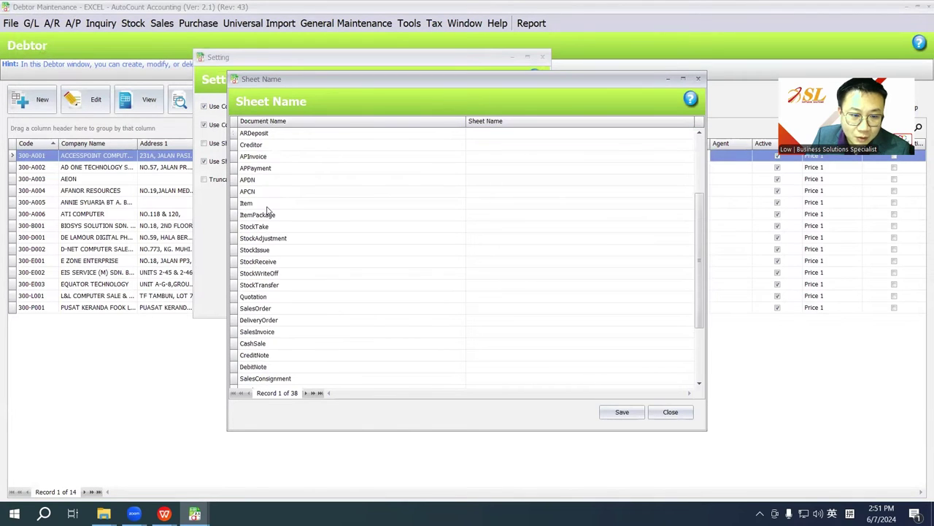
scroll(268, 211, down, 3)
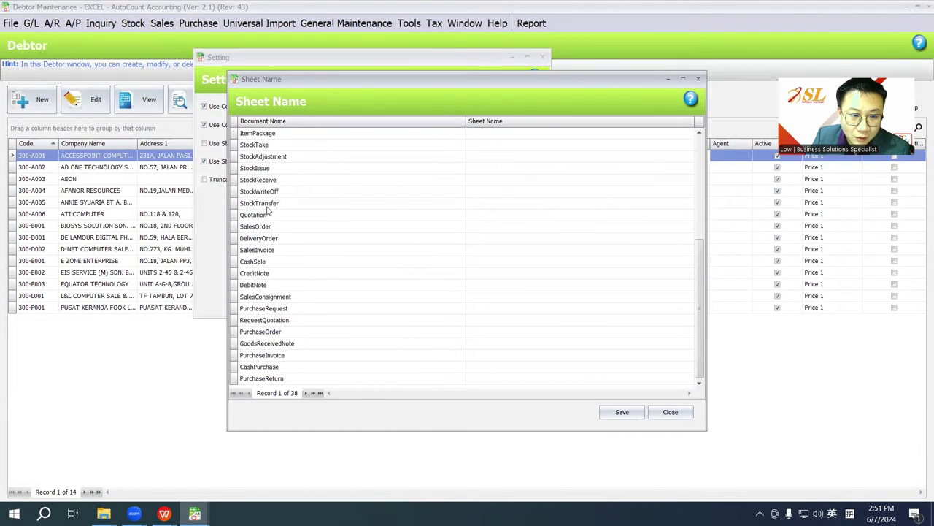
click(272, 252)
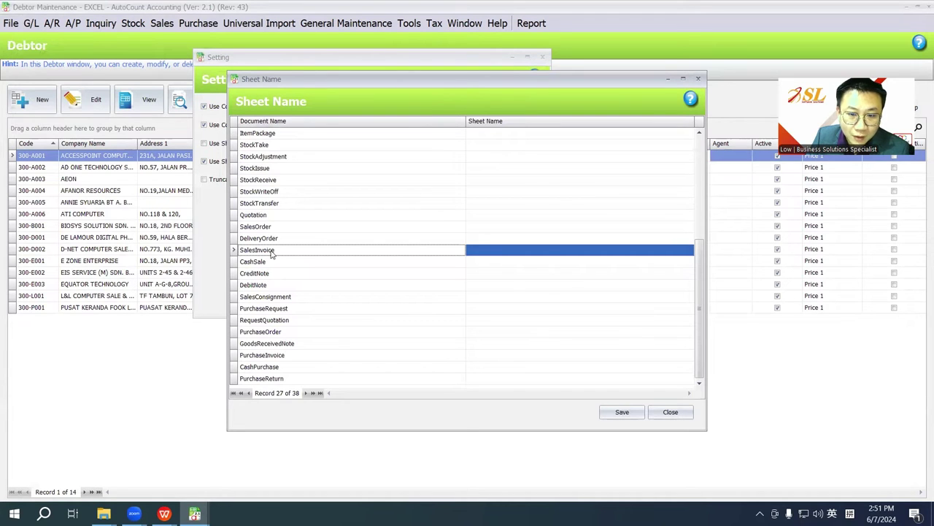
drag(511, 86, 333, 76)
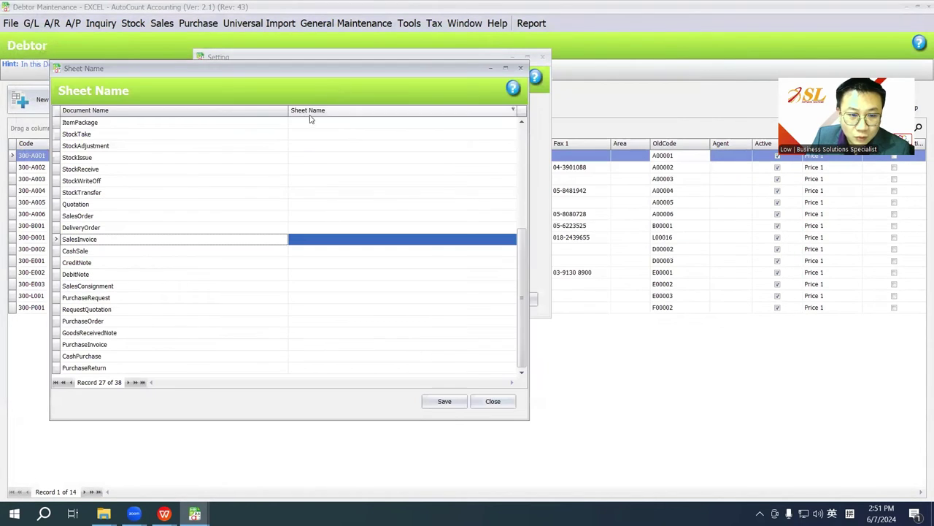
mouse_move(164, 513)
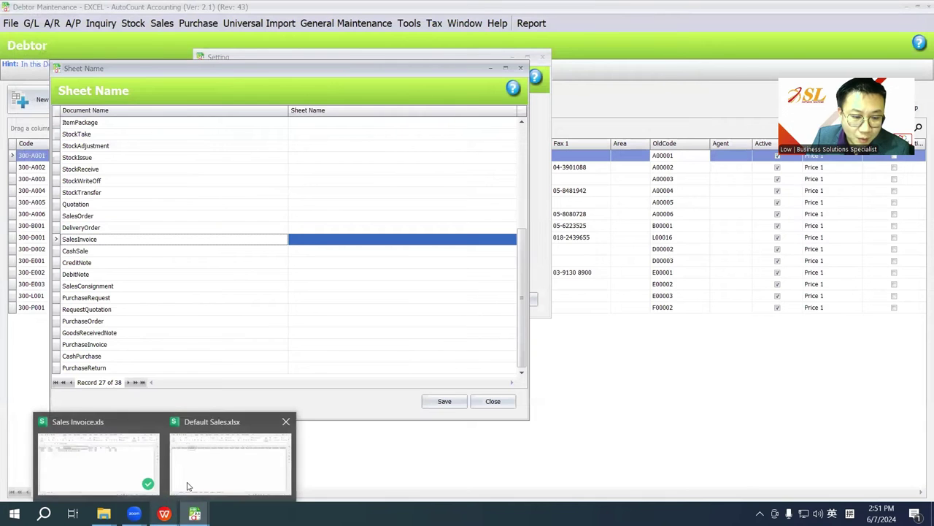
click(109, 463)
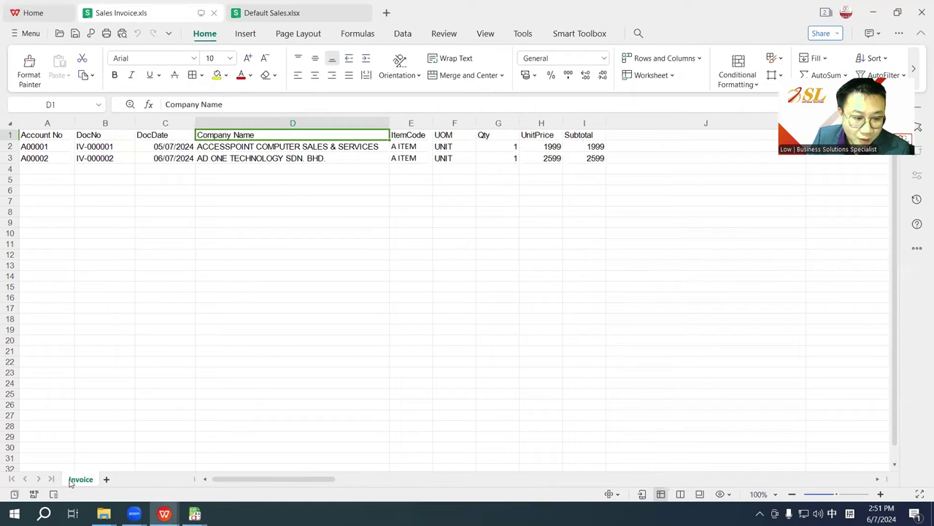
click(874, 13)
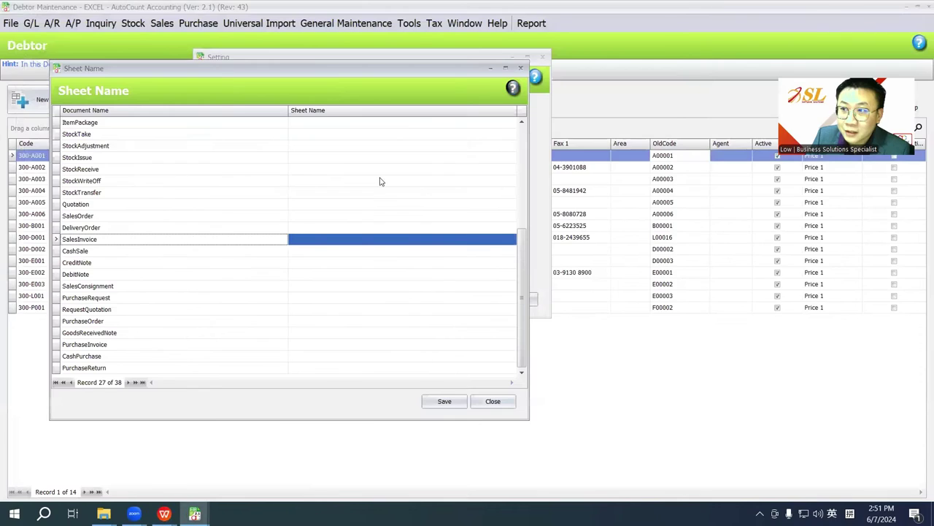
Step: Set the SalesInvoice document's sheet name to Invoice and save the Universal Import settings
click(296, 241)
text(Invoice)
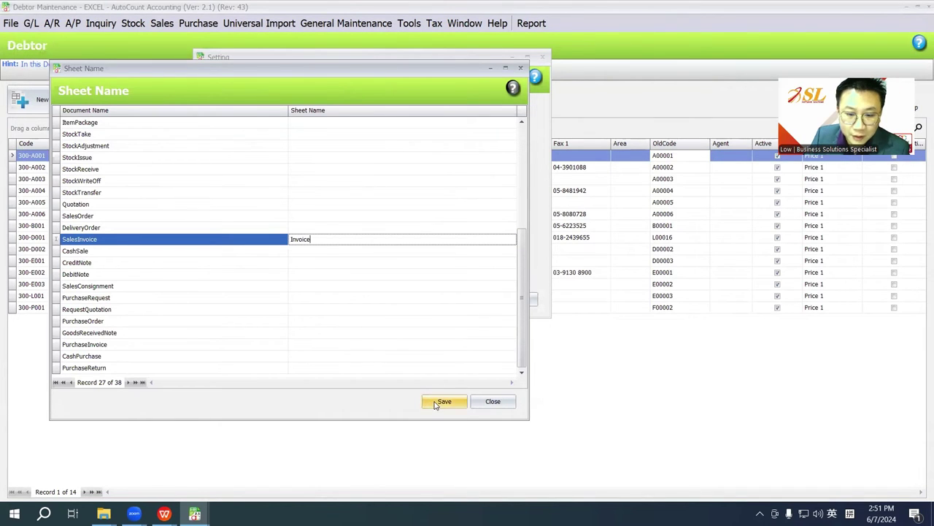
click(438, 401)
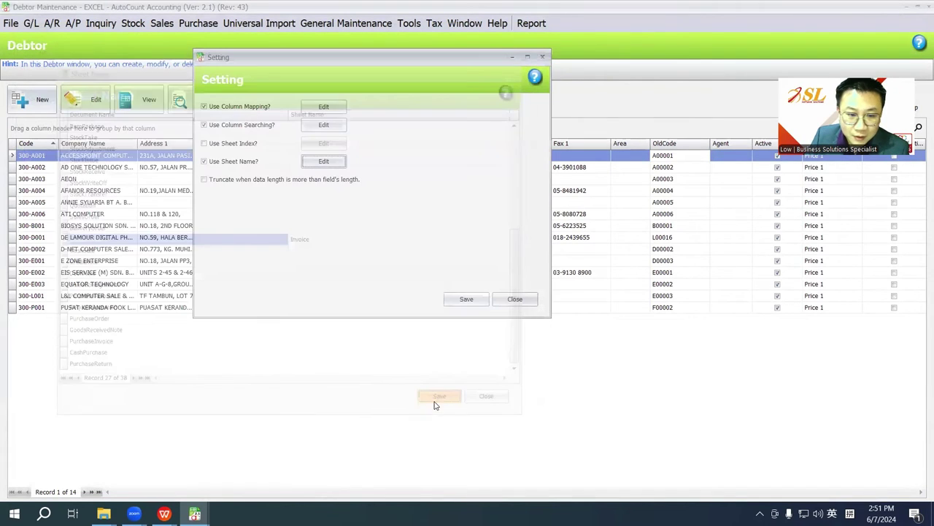
click(454, 301)
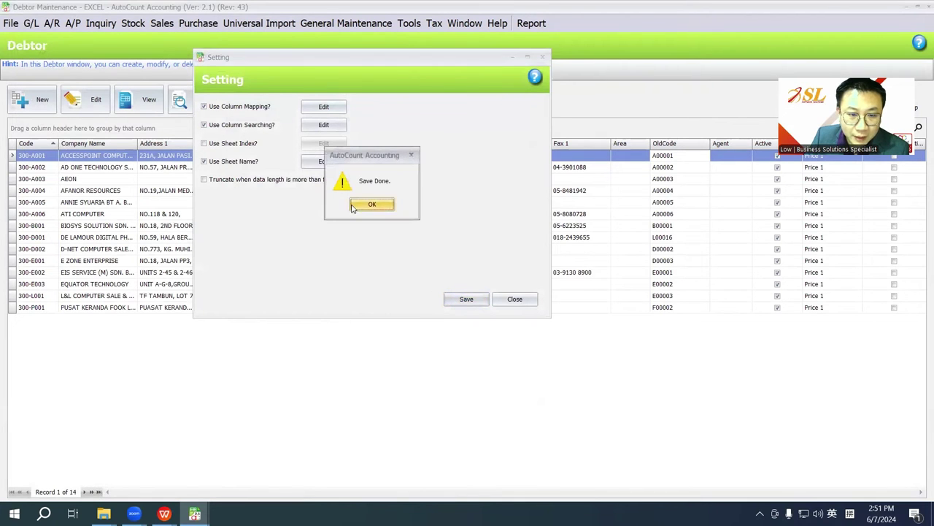
click(371, 204)
Step: Reopen the Universal Import column searching rules and review the SalesInvoice rule's table type, target column and table name
click(263, 24)
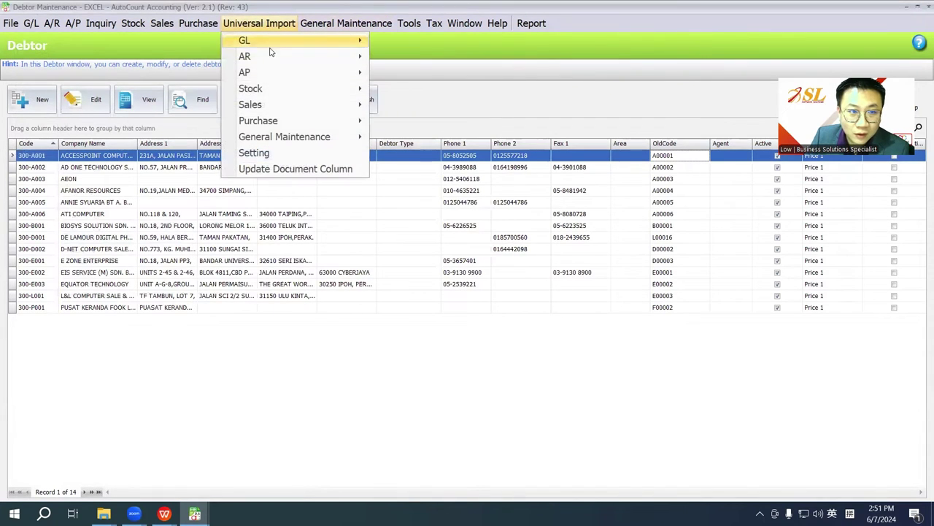
click(252, 153)
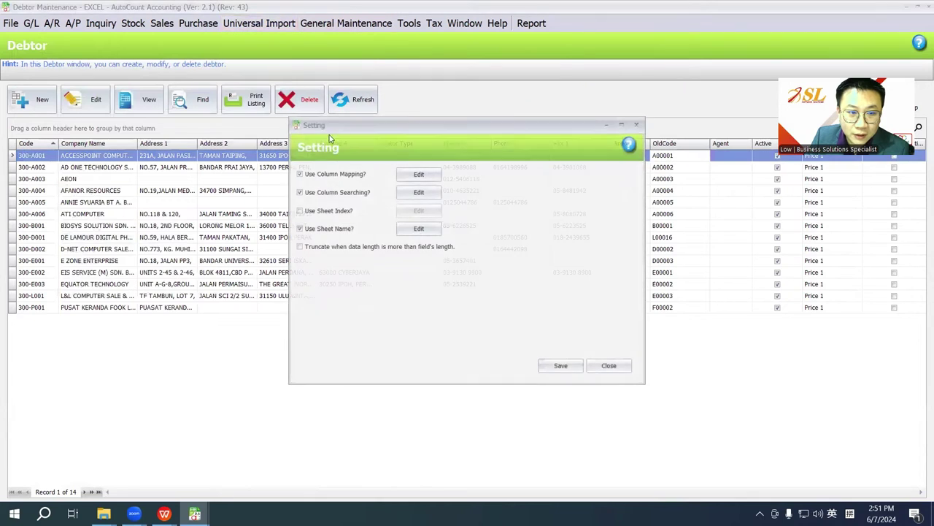
click(417, 191)
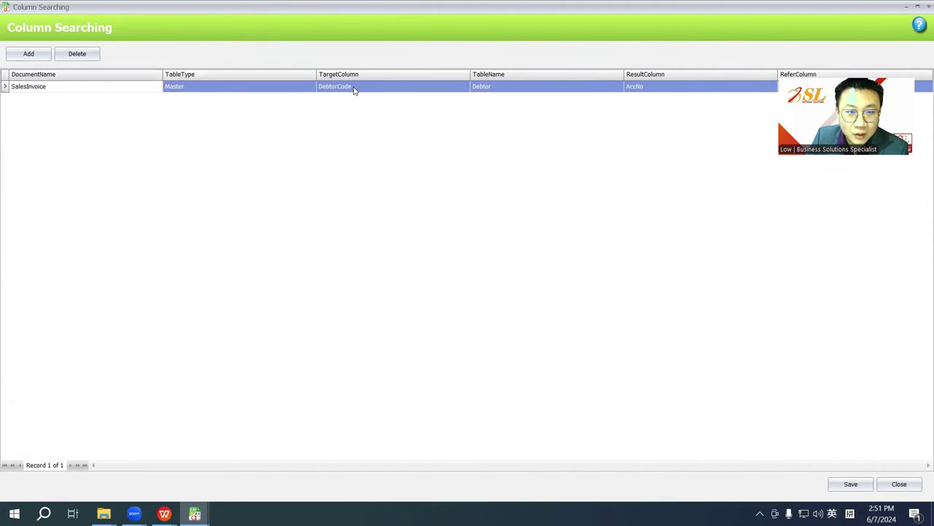
click(189, 87)
drag(188, 88, 164, 86)
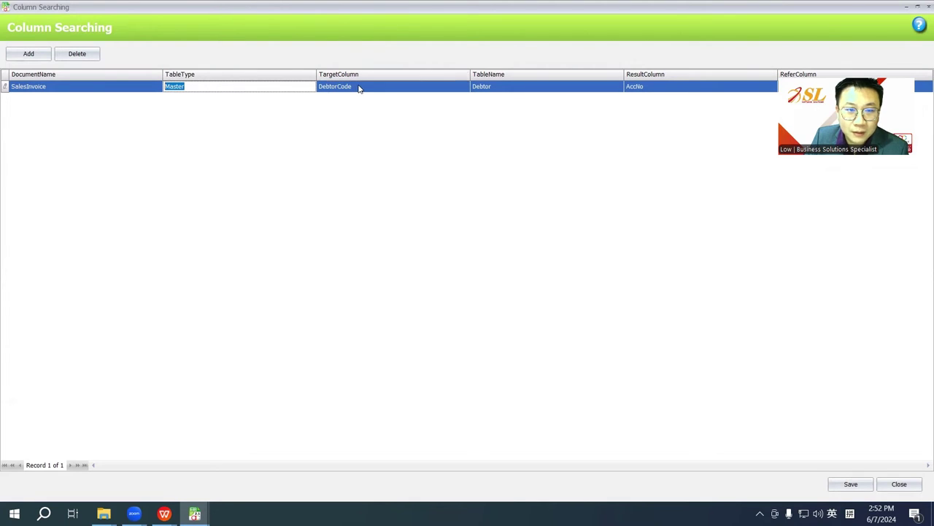
click(318, 89)
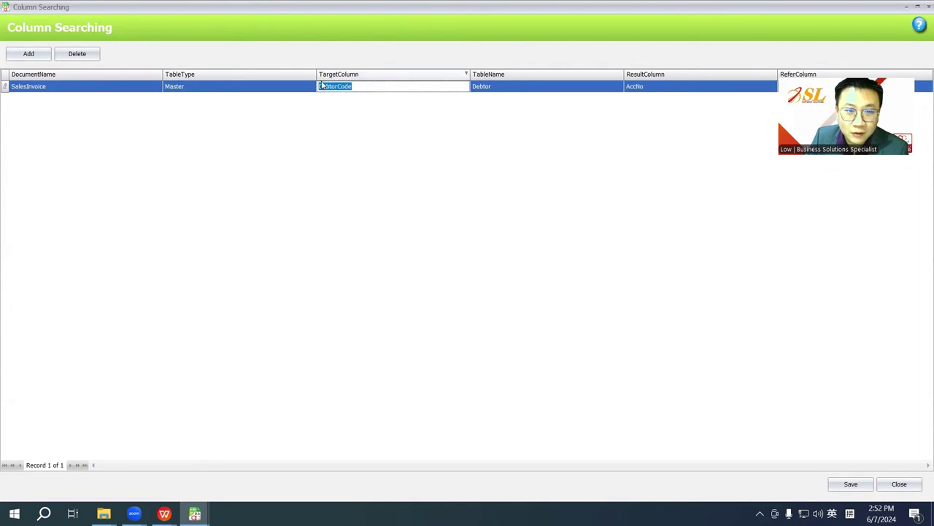
click(500, 89)
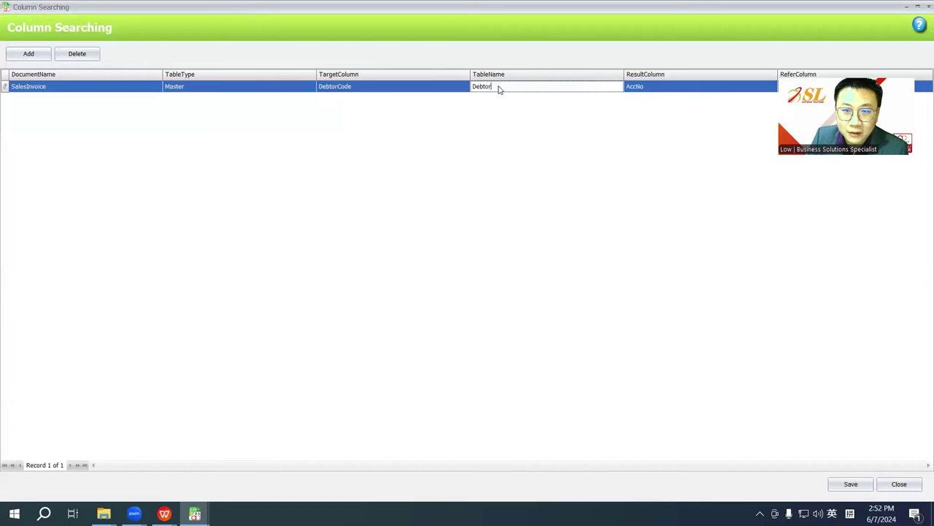
drag(500, 86, 466, 86)
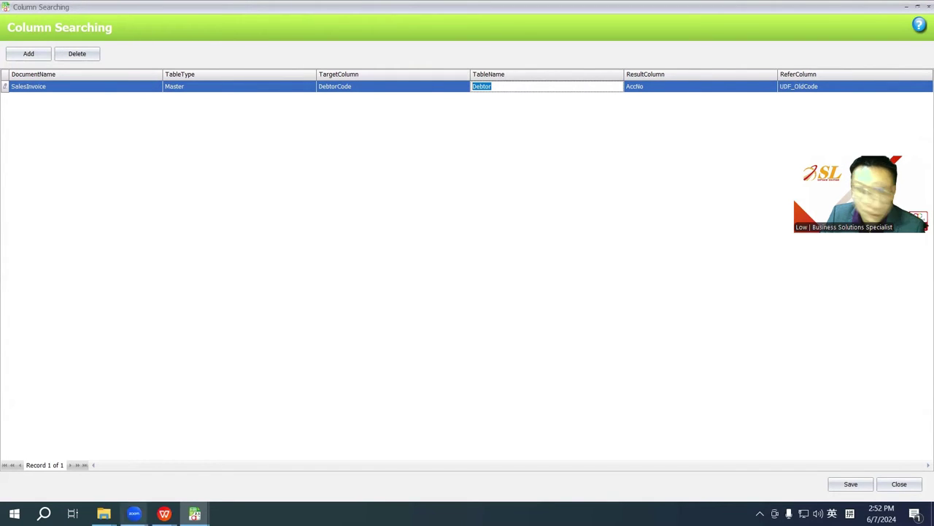
Step: Launch SQL Server Management Studio and connect to the (local)\A2006 server with Windows Authentication
click(44, 514)
text(sql)
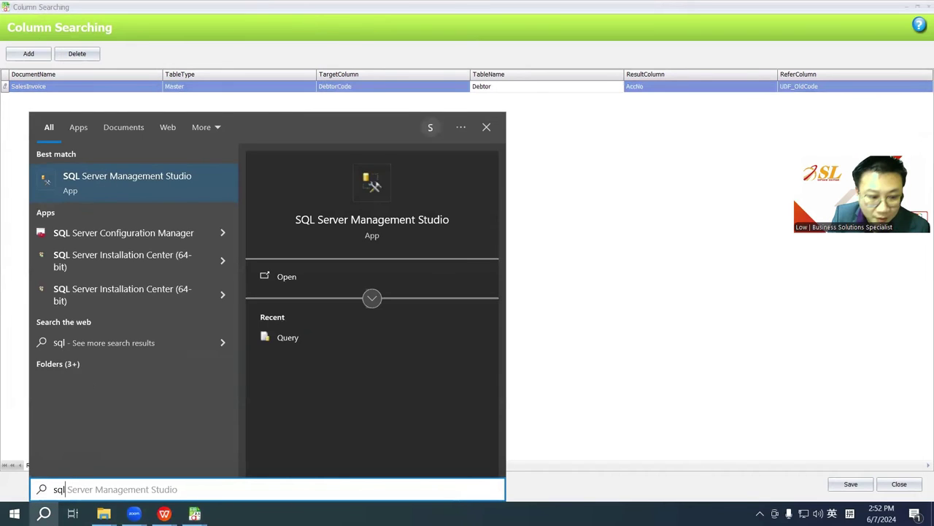
click(155, 183)
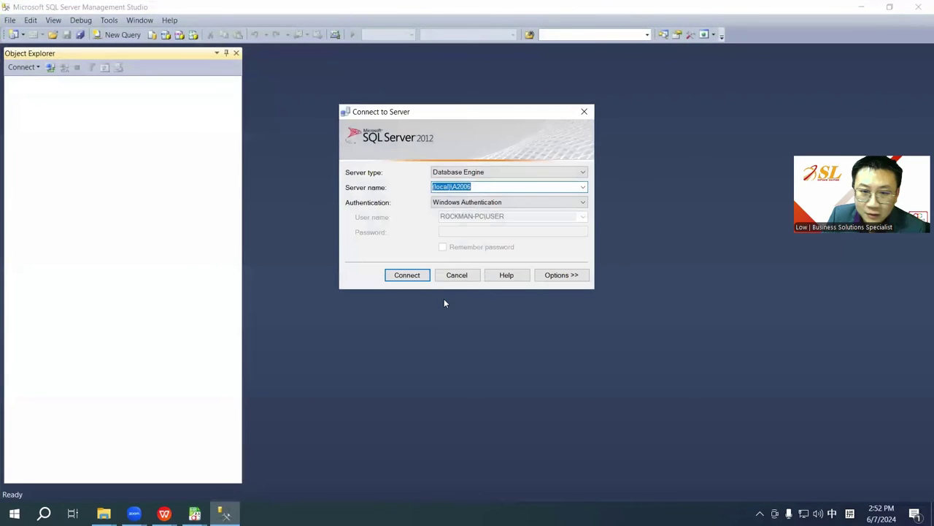
click(391, 276)
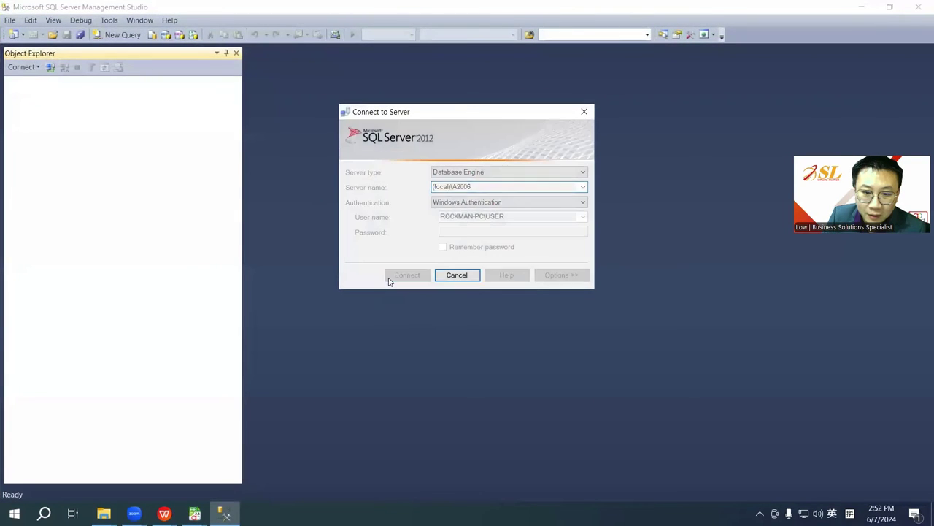
Step: Find the dbo.Debtor table among the AED_EXCEL database's tables
click(19, 93)
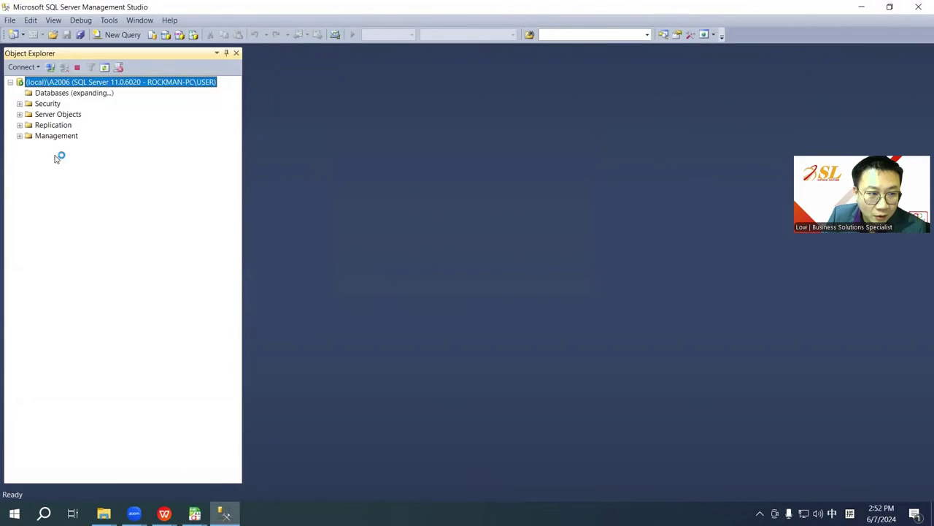
click(30, 200)
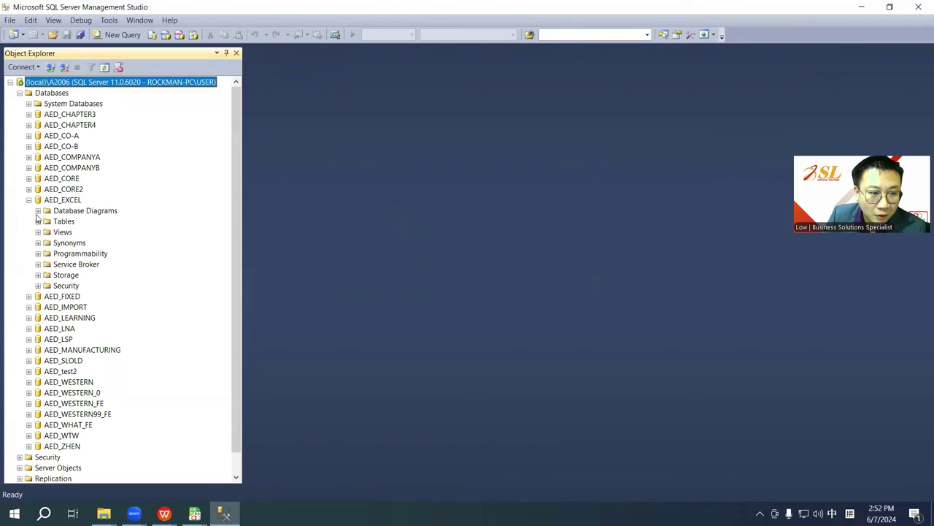
click(38, 222)
scroll(148, 207, down, 8)
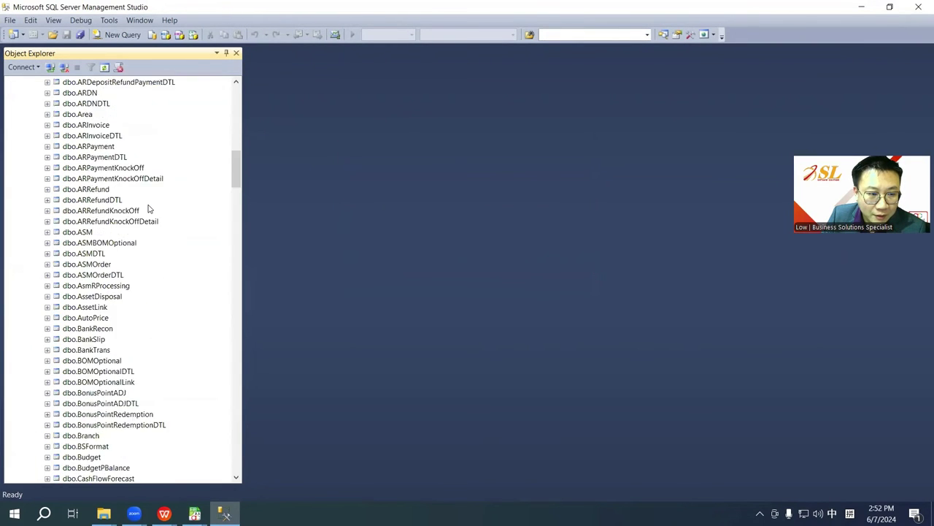
scroll(146, 209, down, 9)
scroll(144, 208, down, 6)
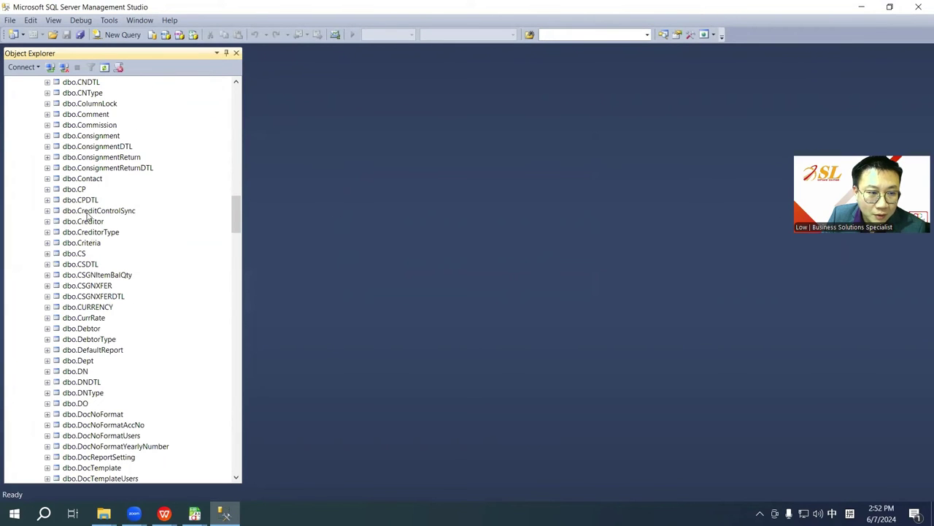
scroll(88, 214, down, 6)
click(93, 138)
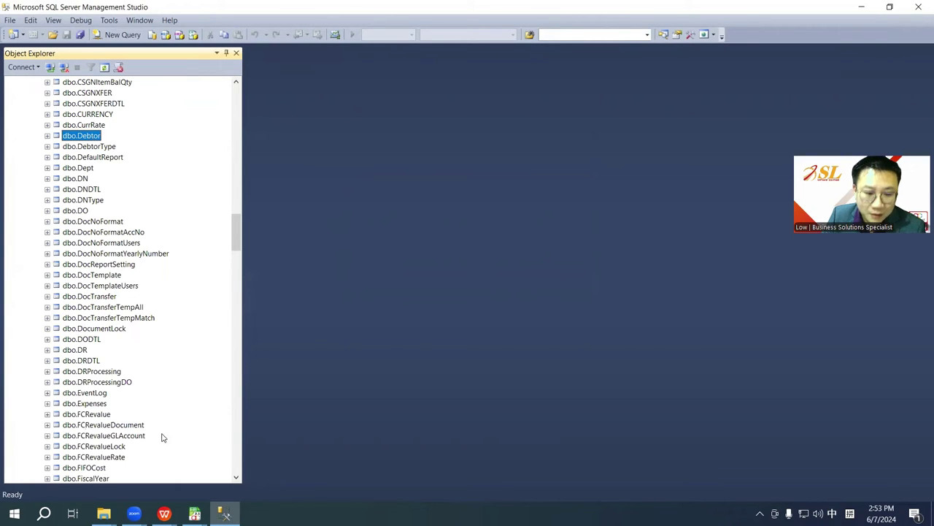
Step: Return to AutoCount's Column Searching rule and check its target column against the DebtorCode header in Default Sales.xlsx
click(195, 514)
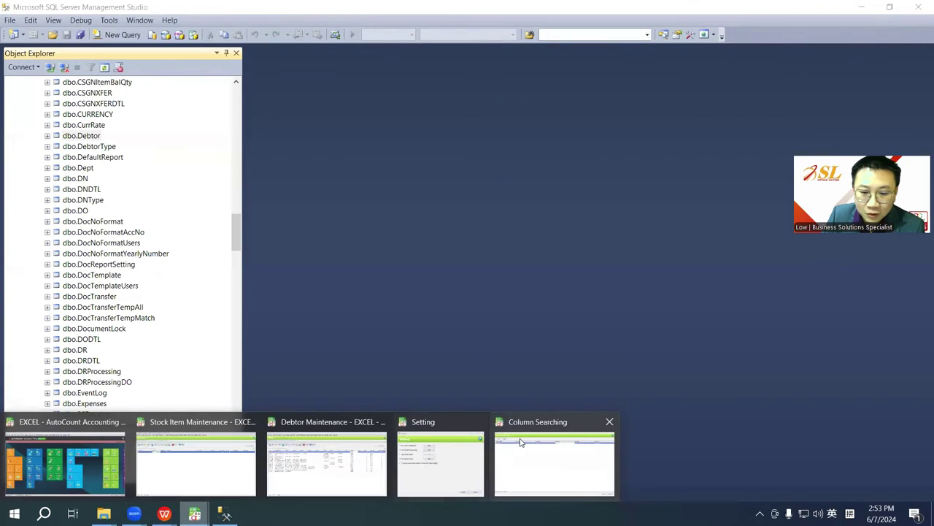
click(544, 459)
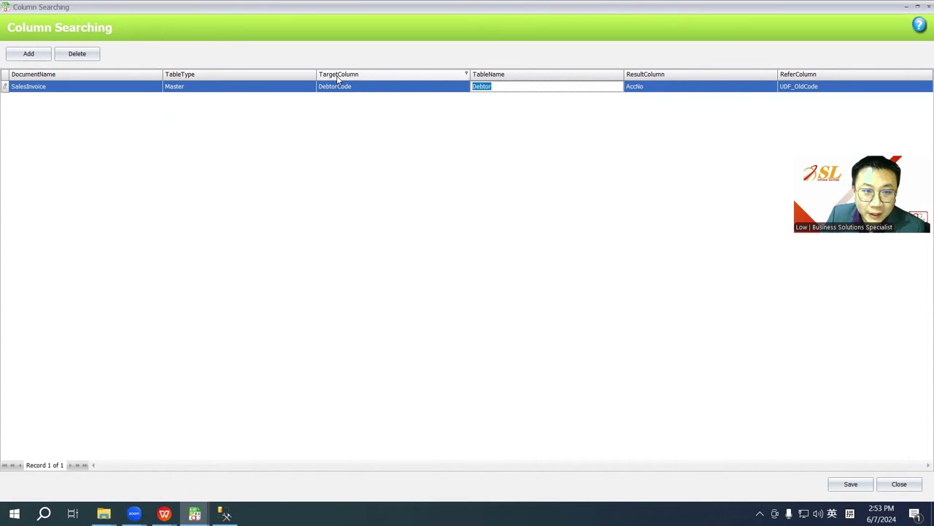
click(165, 514)
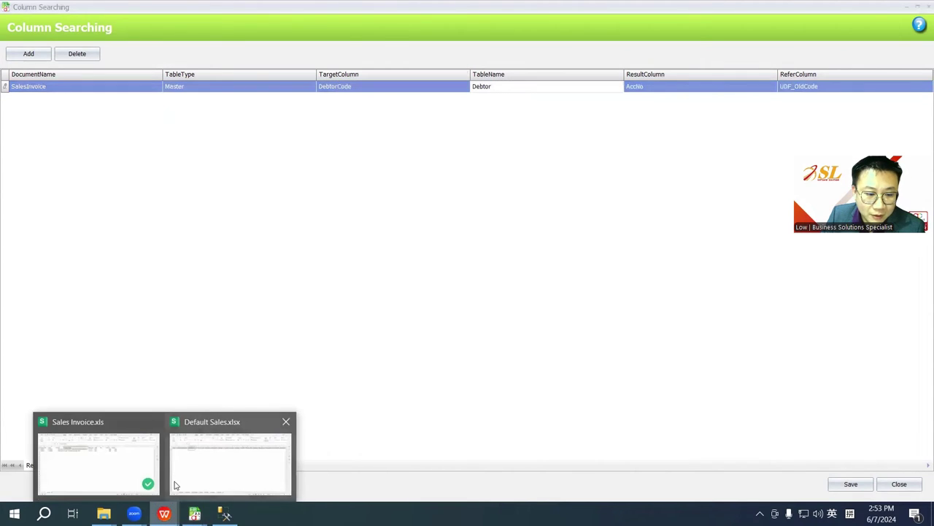
click(207, 441)
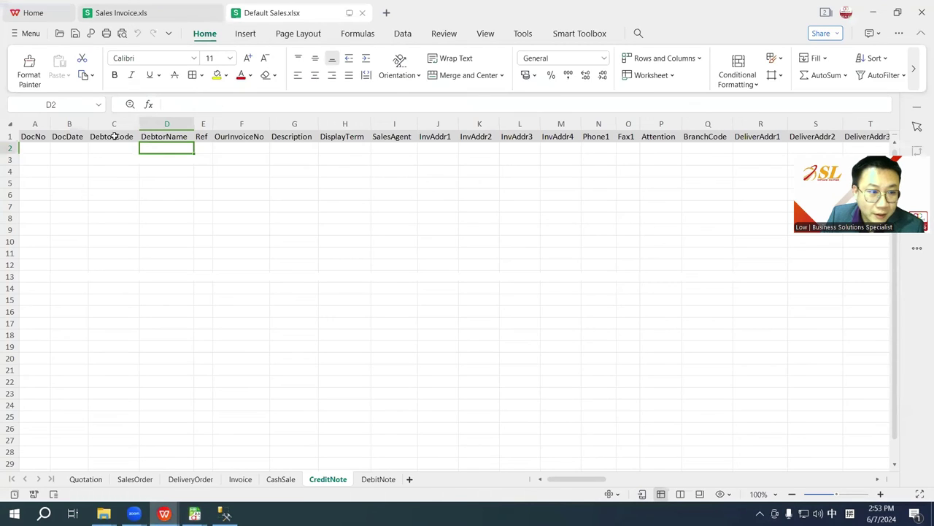
click(127, 137)
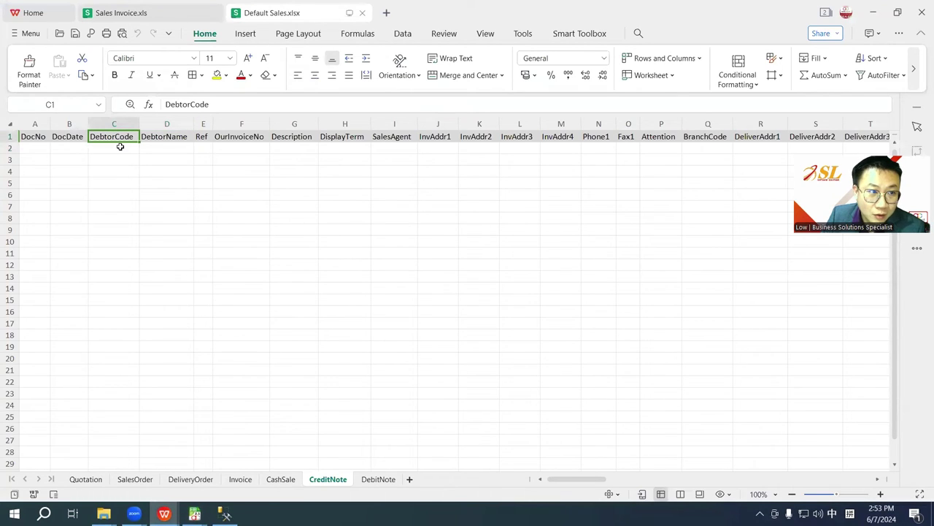
Step: Switch back to AutoCount's Column Searching window and review the SalesInvoice rule's refer, target and result columns
click(225, 514)
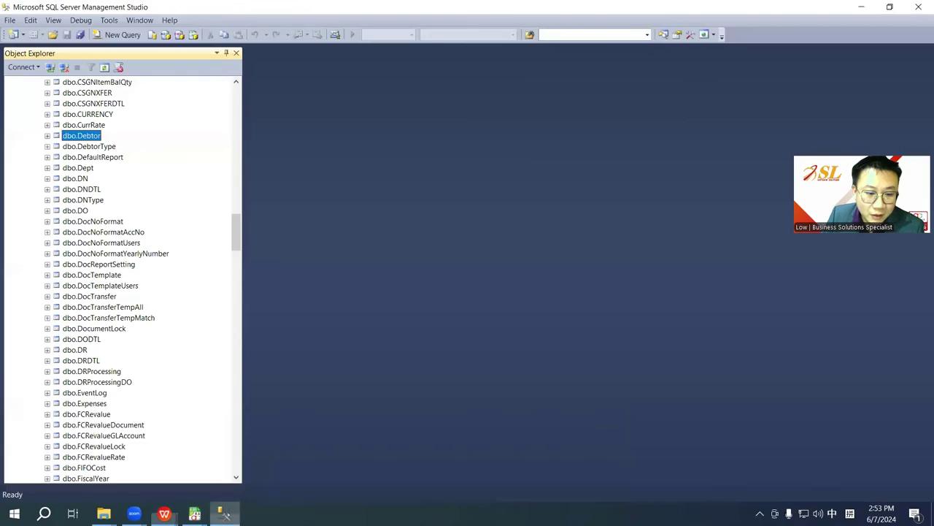
click(195, 514)
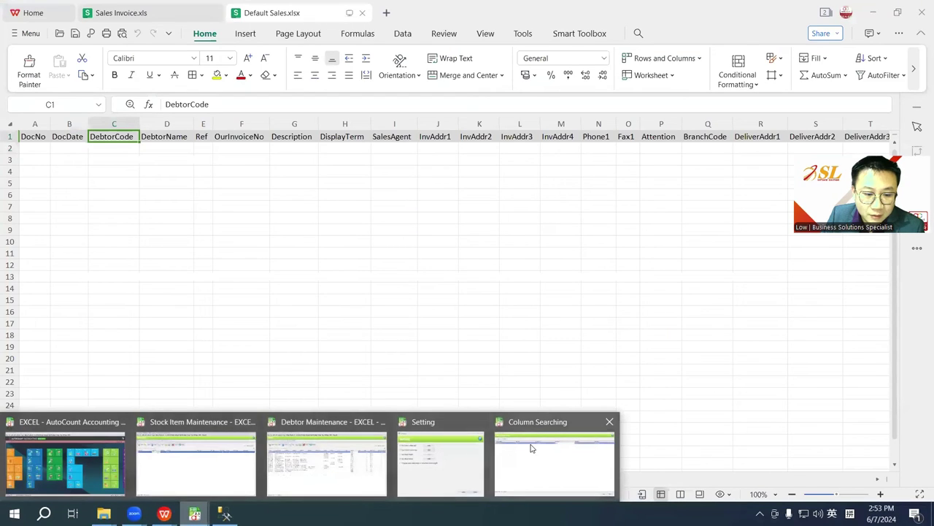
click(530, 446)
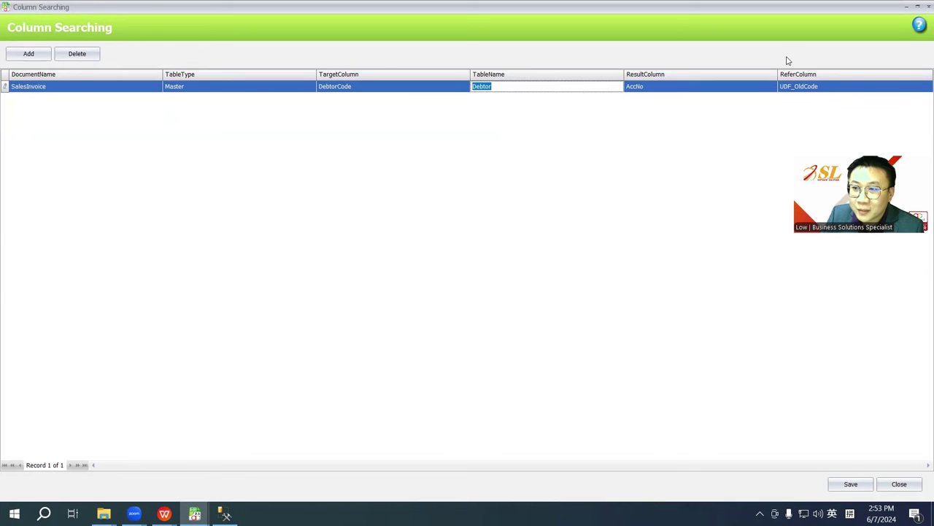
click(789, 86)
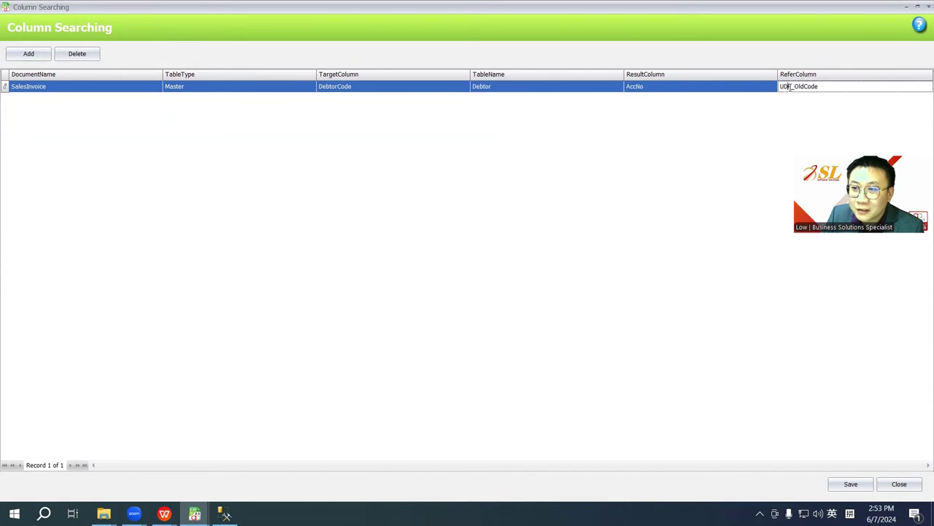
click(370, 88)
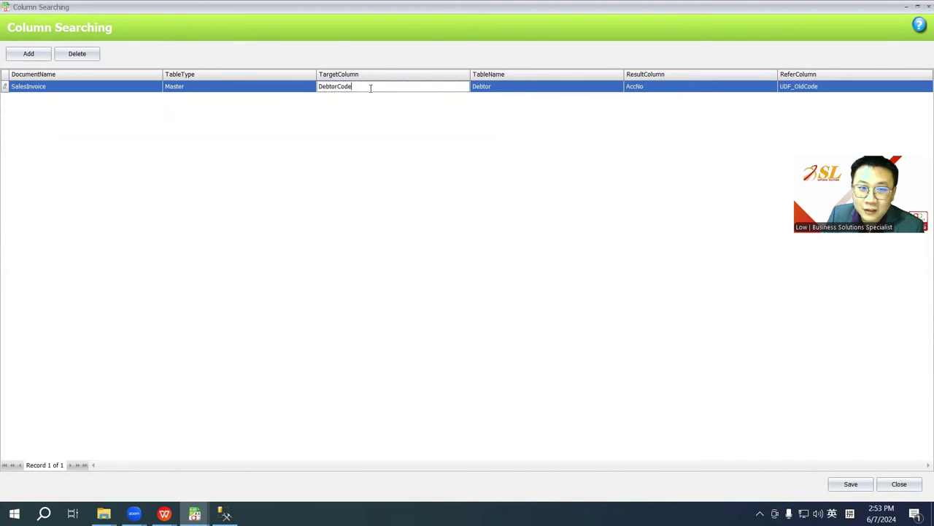
click(819, 88)
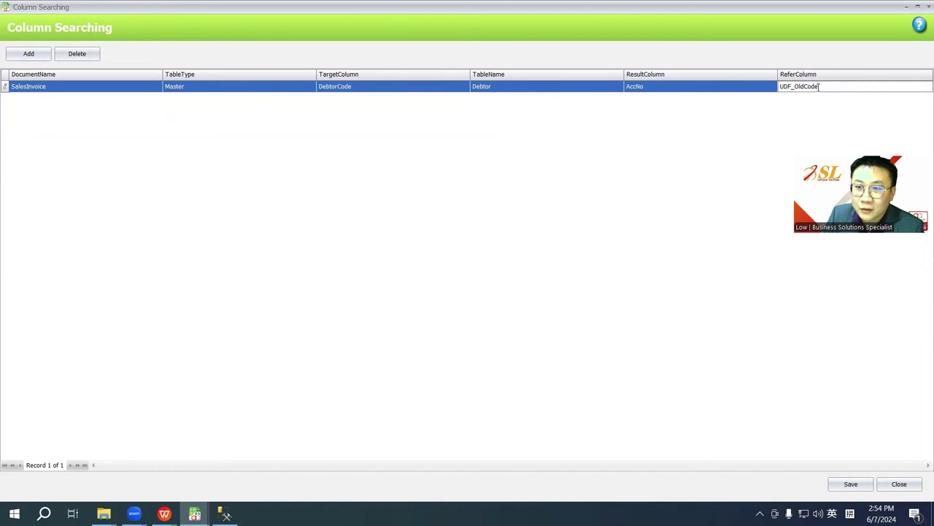
click(654, 88)
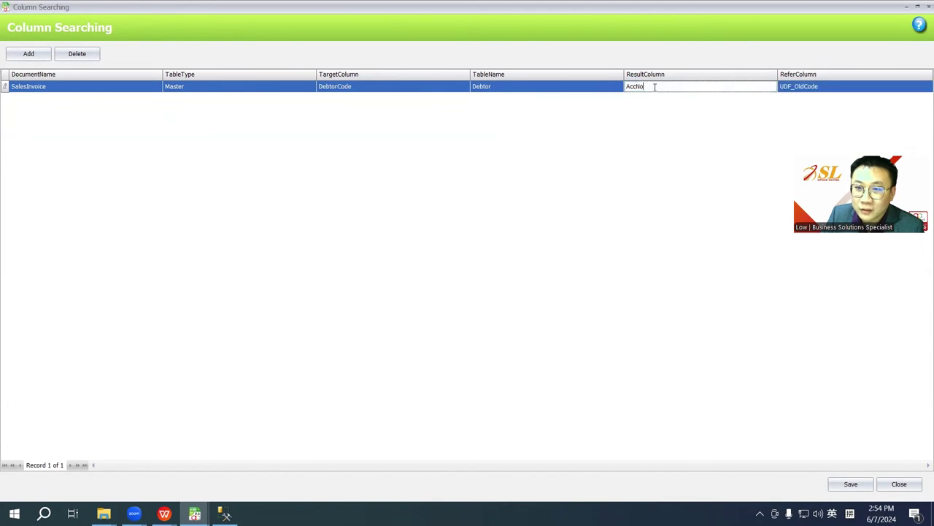
click(605, 76)
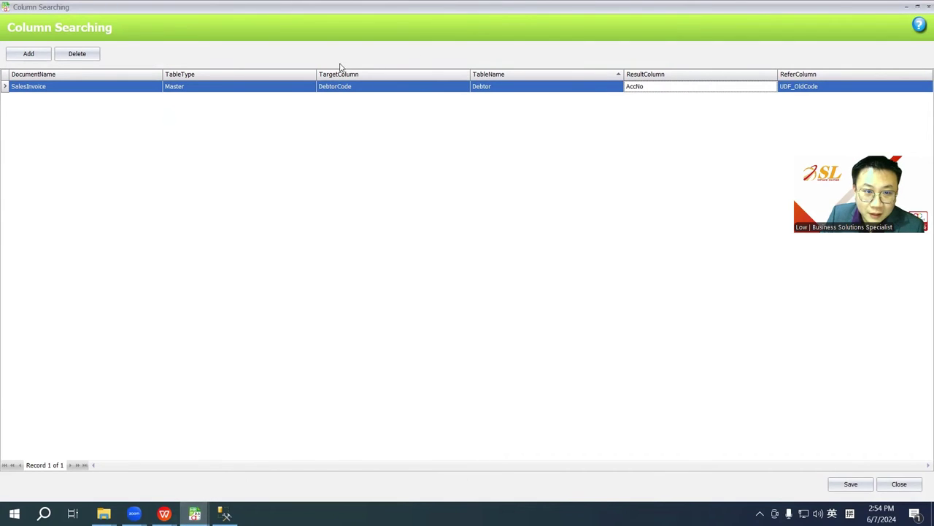
Step: Switch to Sales Invoice.xls and insert one blank column before the Company Name column
click(164, 513)
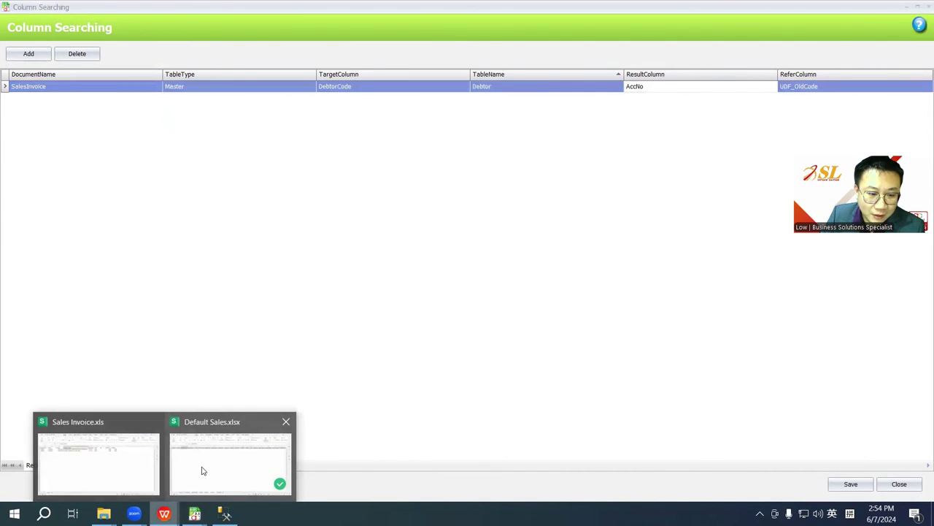
click(203, 471)
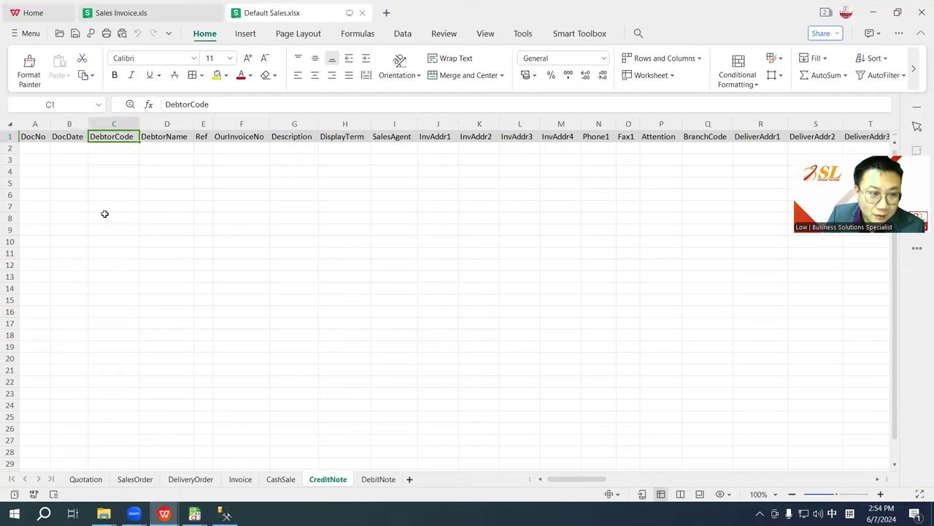
click(150, 11)
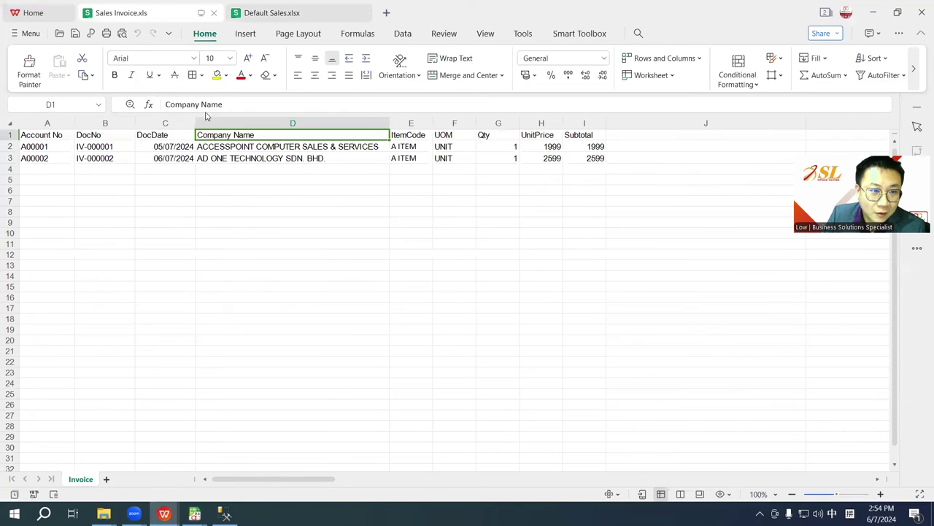
right_click(235, 123)
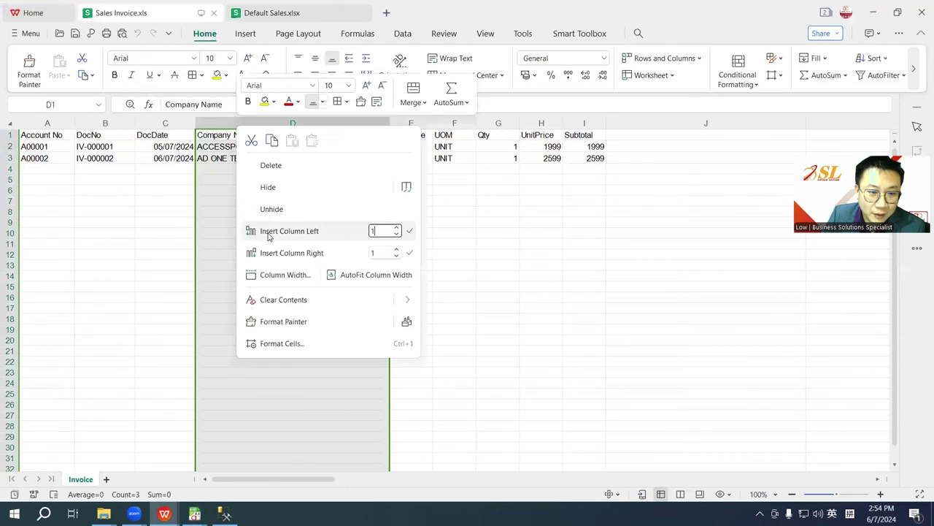
click(268, 231)
Step: Enter DebtorCode as the header of the new column in cell D1
click(225, 134)
text(De)
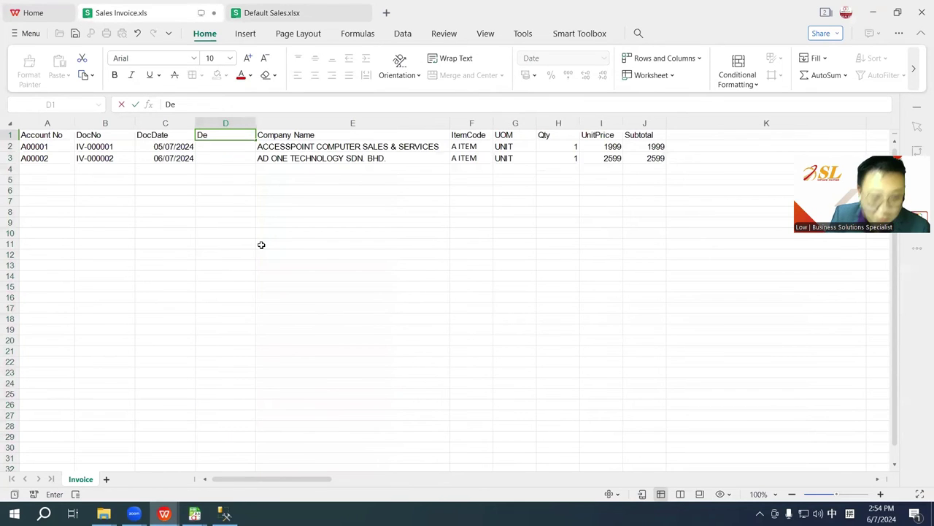
text(btorCo)
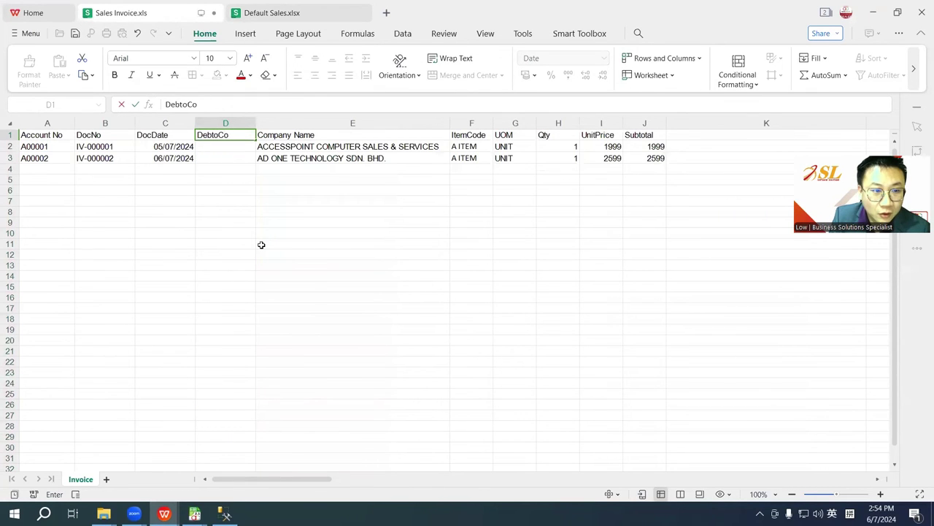
key(BackSpace)
key(BackSpace)
text(rCode)
key(Return)
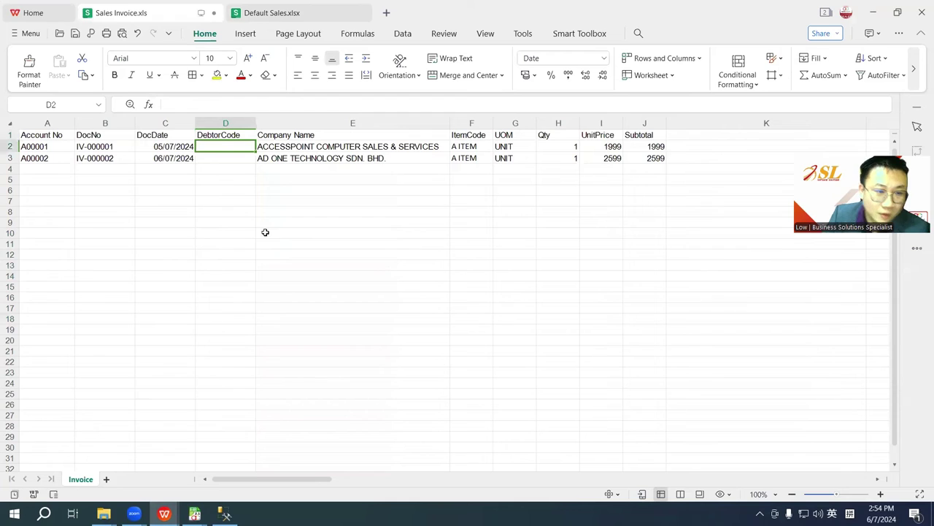
Step: Compare the empty DebtorCode cells with the account numbers, then switch to SQL Server Management Studio and view dbo.Debtor's UDF_OldCode column
drag(219, 145, 219, 158)
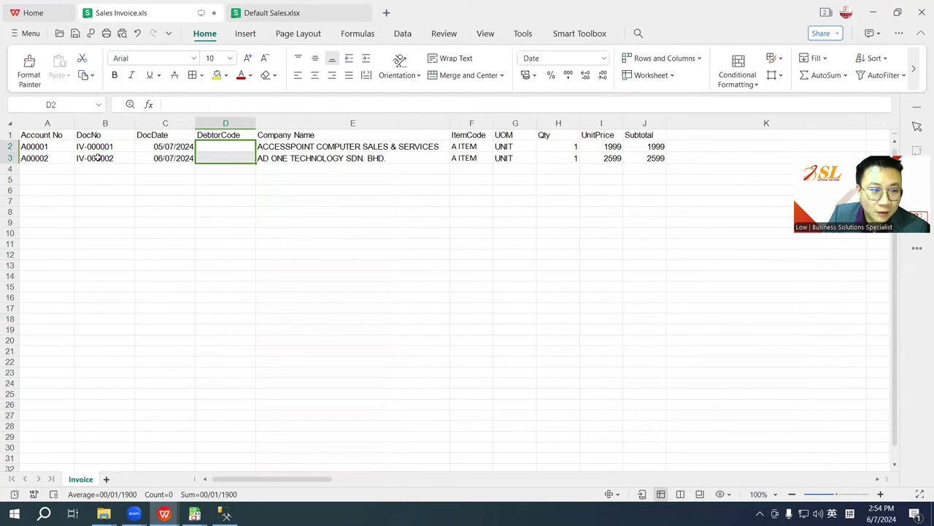
drag(55, 147, 56, 156)
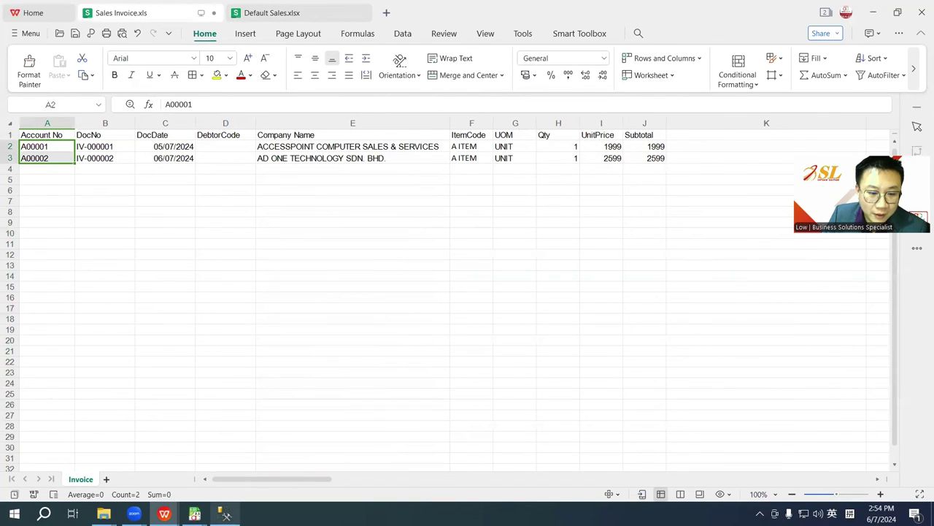
click(226, 514)
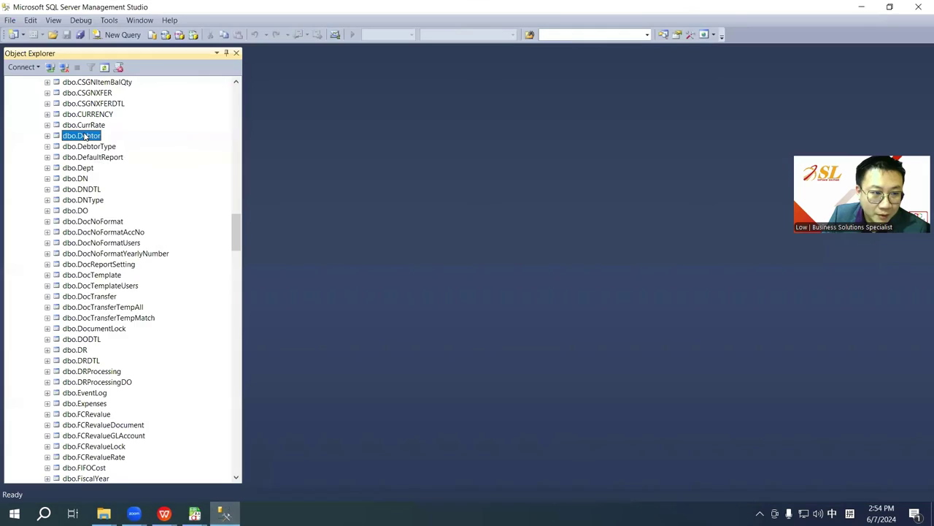
right_click(85, 136)
click(133, 166)
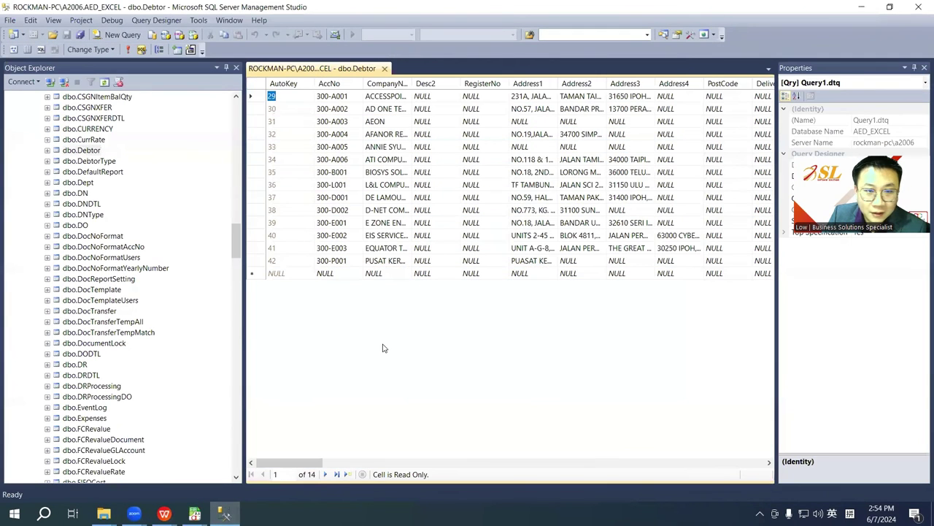
drag(292, 462, 759, 461)
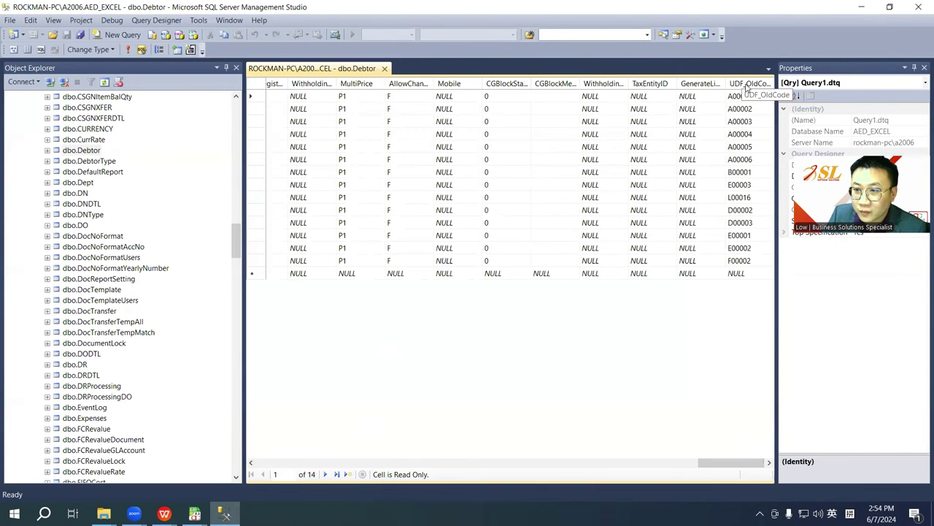
Step: Switch to AutoCount's Column Searching window and check the SalesInvoice rule's refer and result columns
click(195, 514)
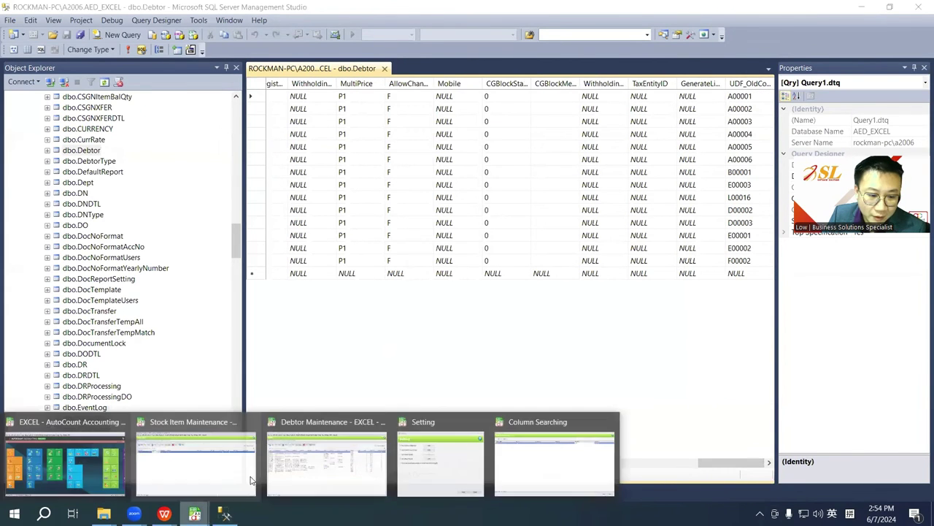
click(538, 449)
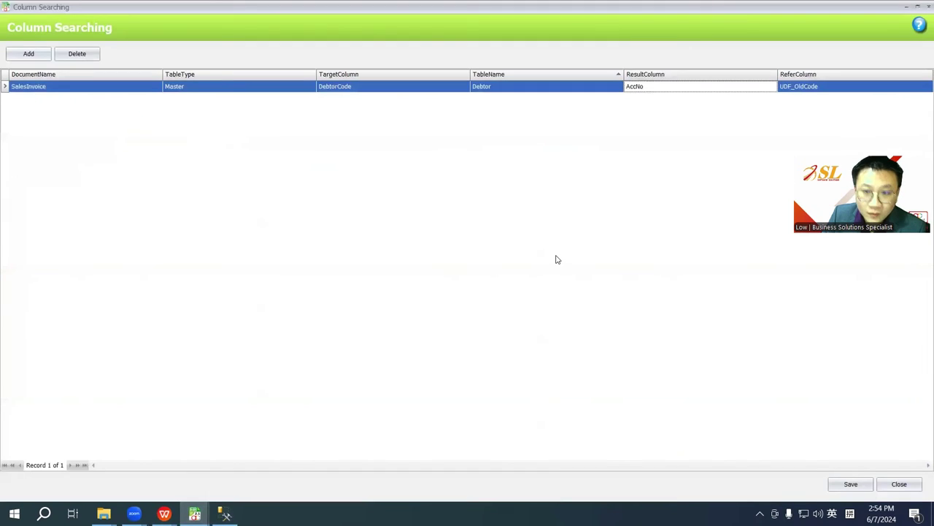
click(827, 86)
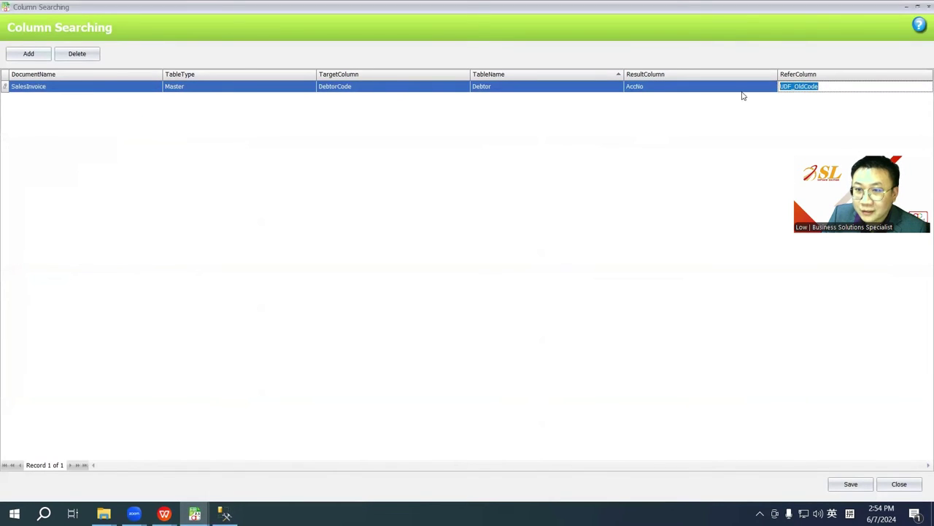
click(817, 85)
click(657, 86)
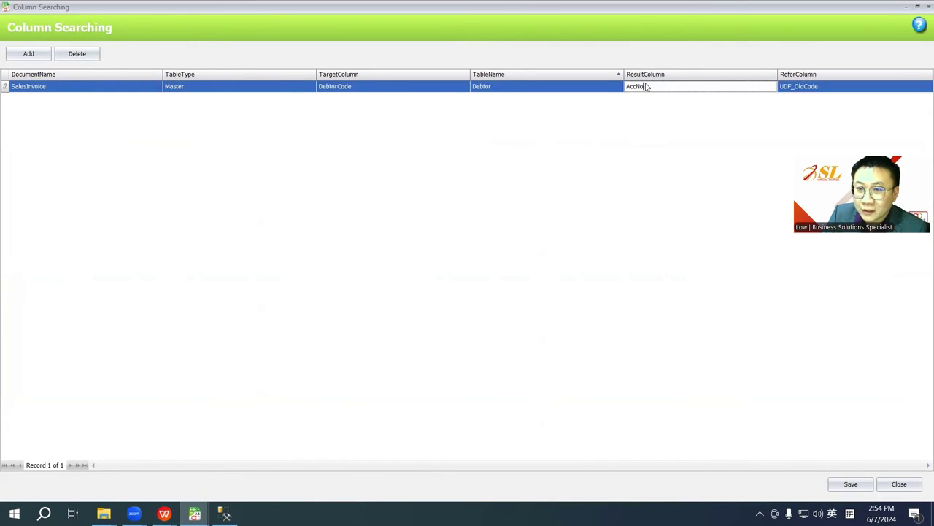
Step: Switch back to SQL Server Management Studio and examine the AccNo column of the Debtor table
key(alt+Tab)
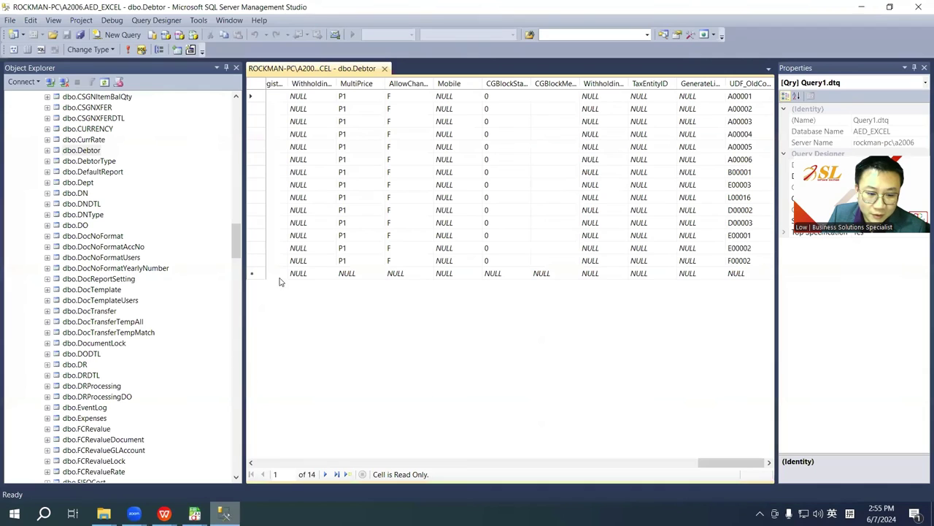
drag(744, 466, 286, 463)
click(321, 96)
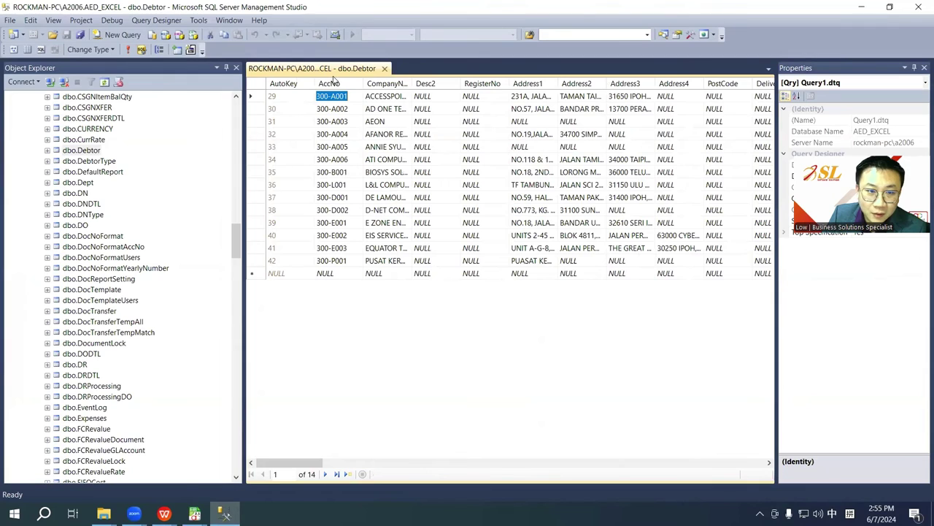
Step: Return to AutoCount and save the Column Searching rule and the Universal Import settings
key(alt+Tab)
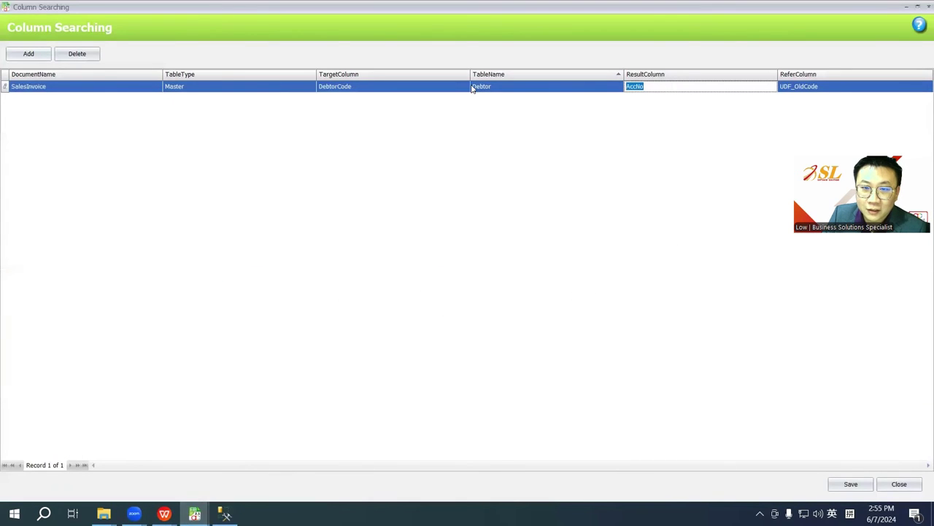
click(849, 484)
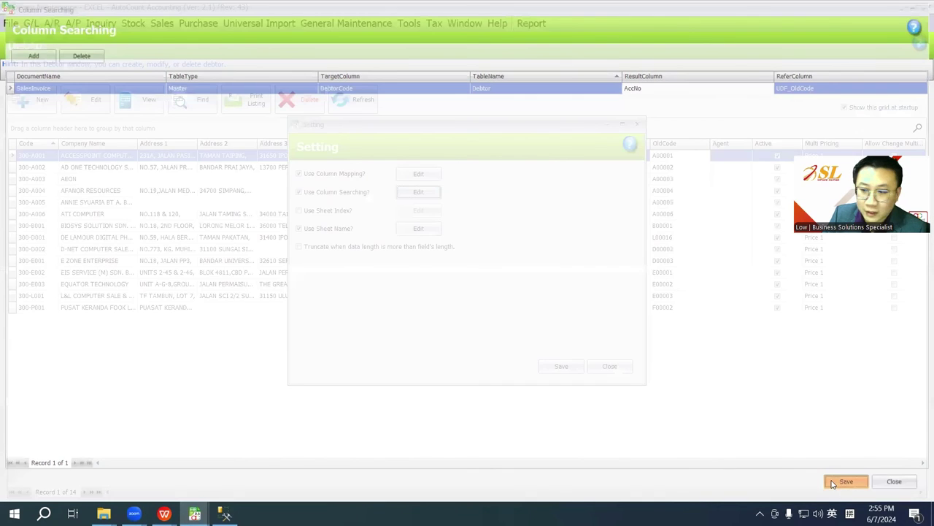
click(549, 370)
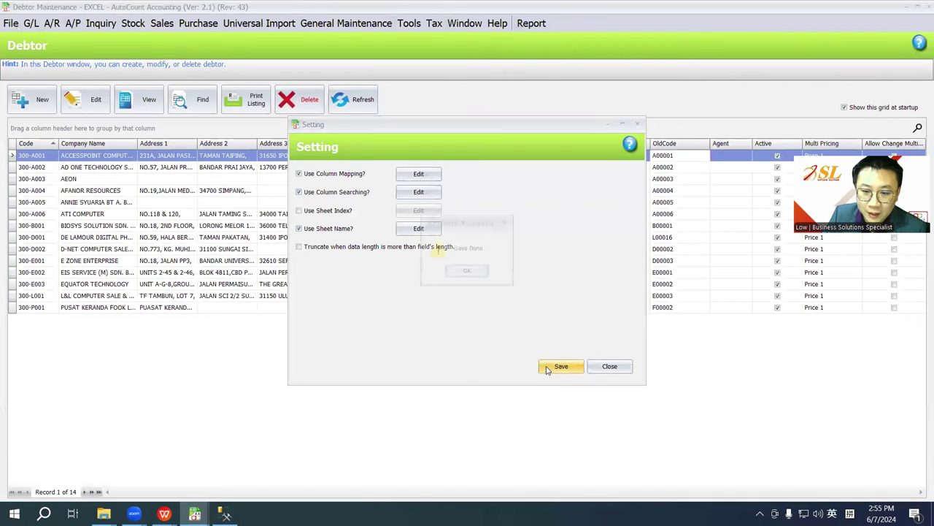
click(467, 273)
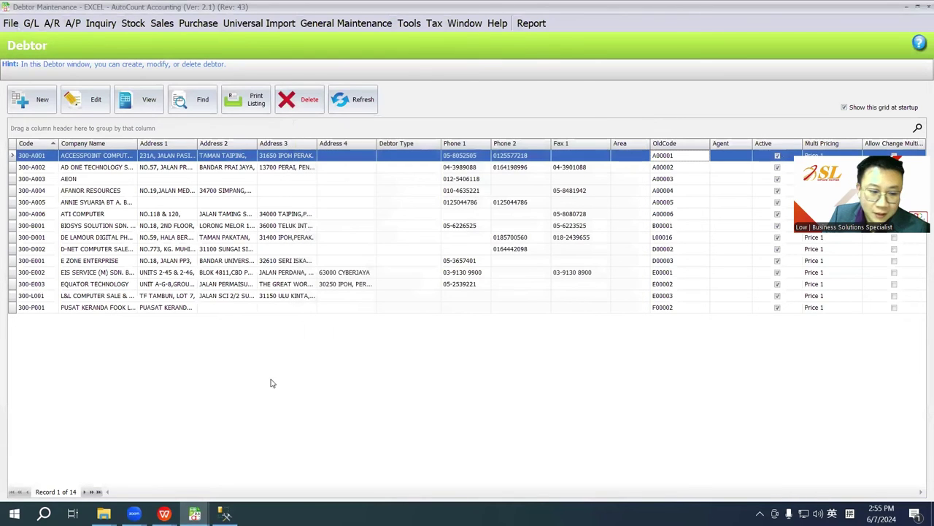
Step: Switch to Sales Invoice.xls and check the Account No header in cell A1
click(194, 514)
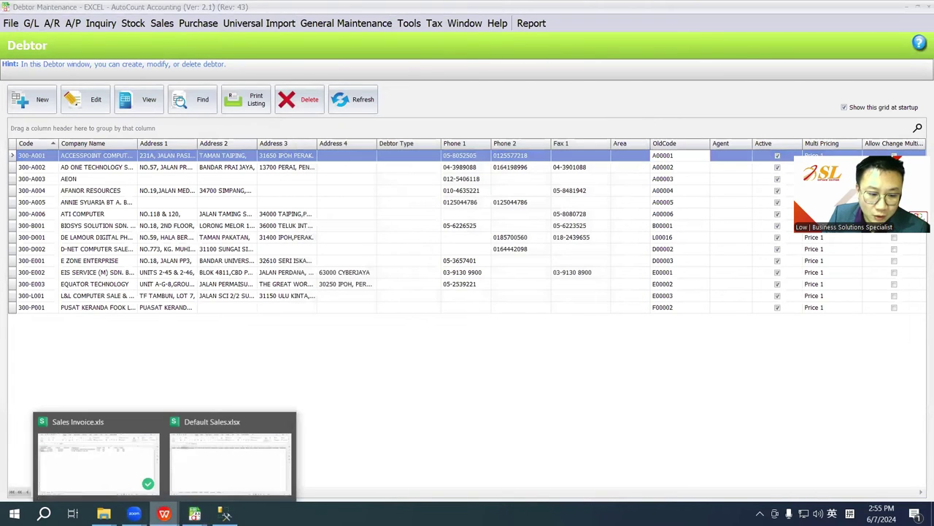
click(144, 457)
click(57, 137)
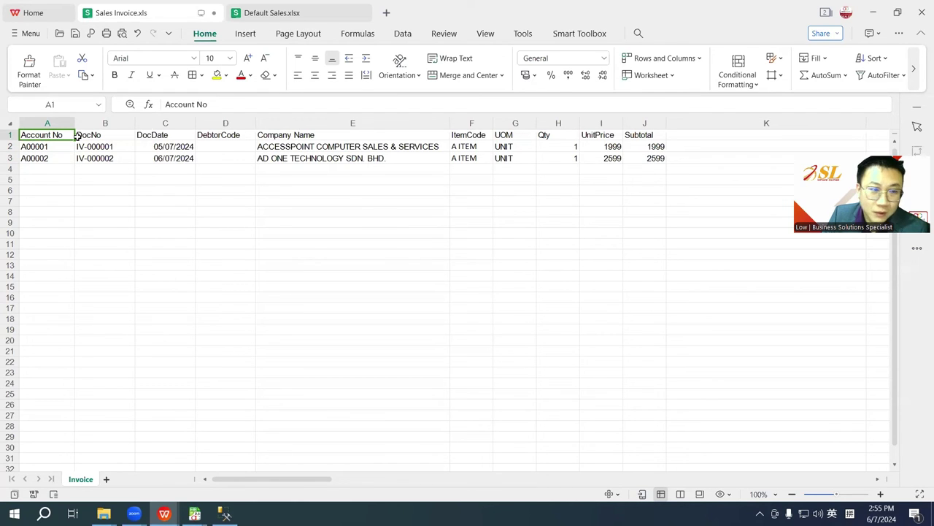
Step: Switch to AutoCount's Debtor Maintenance, reopen the Universal Import settings and take a brief look at the column mapping
mouse_move(194, 514)
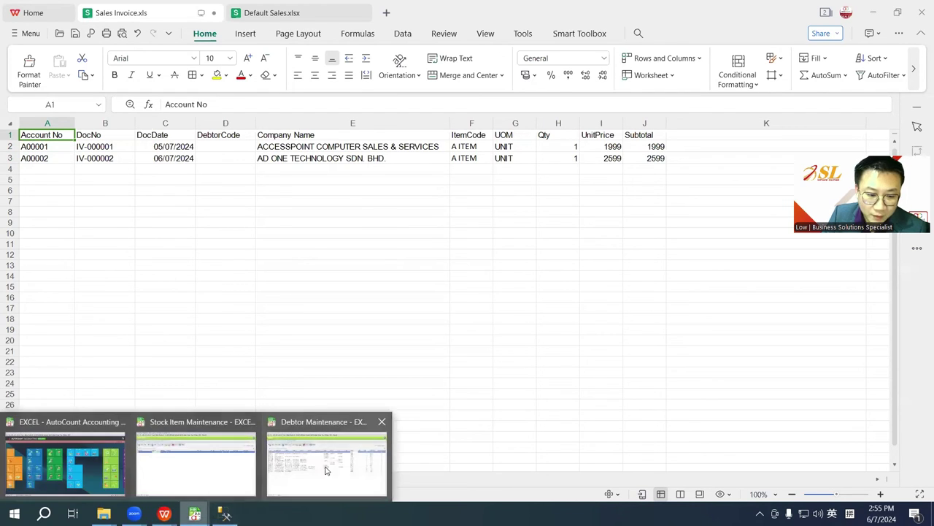
click(352, 452)
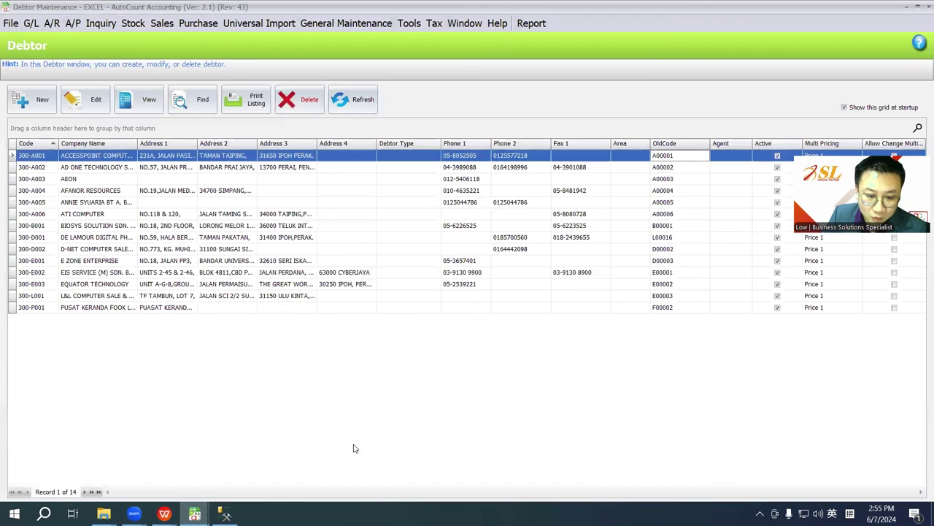
click(269, 23)
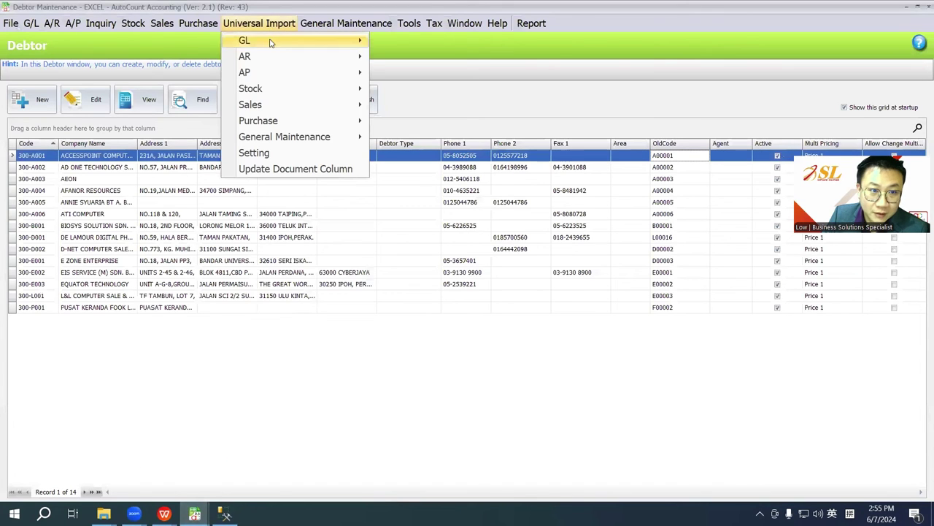
click(290, 152)
drag(398, 129, 352, 86)
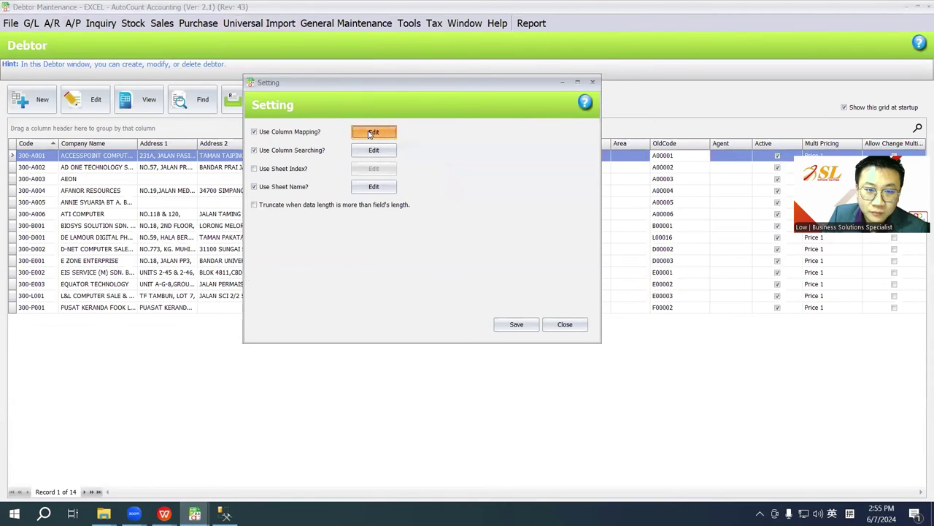
click(372, 132)
click(923, 5)
Step: Review the target and refer columns of the SalesInvoice column searching rule, then close the Universal Import settings
click(373, 151)
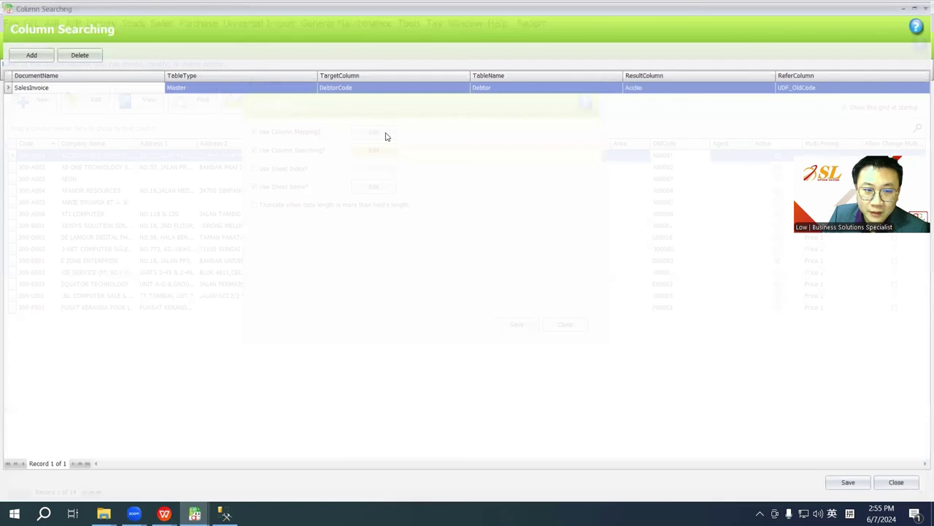
click(367, 87)
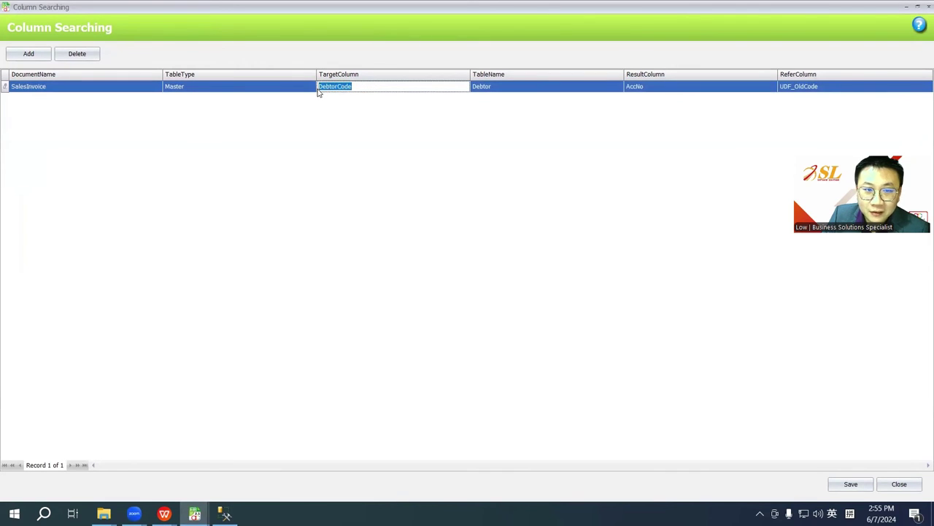
click(354, 86)
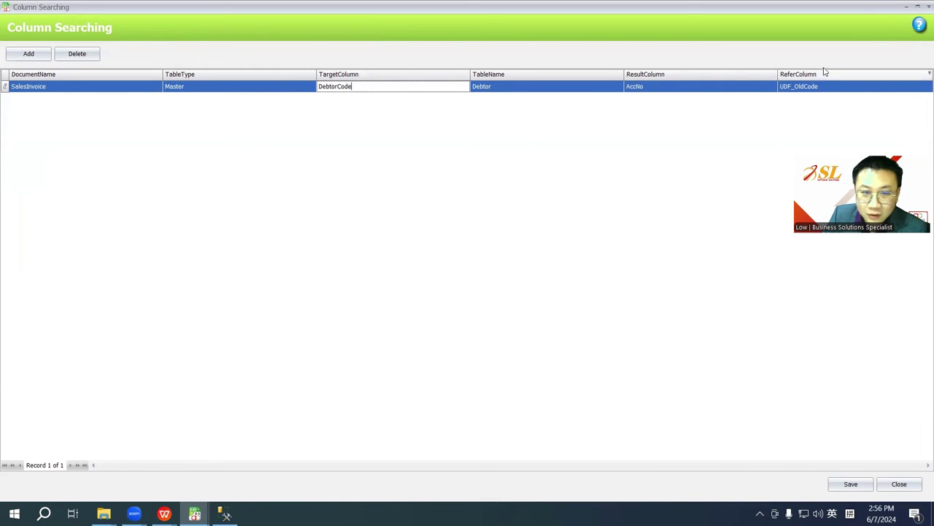
click(929, 7)
click(569, 325)
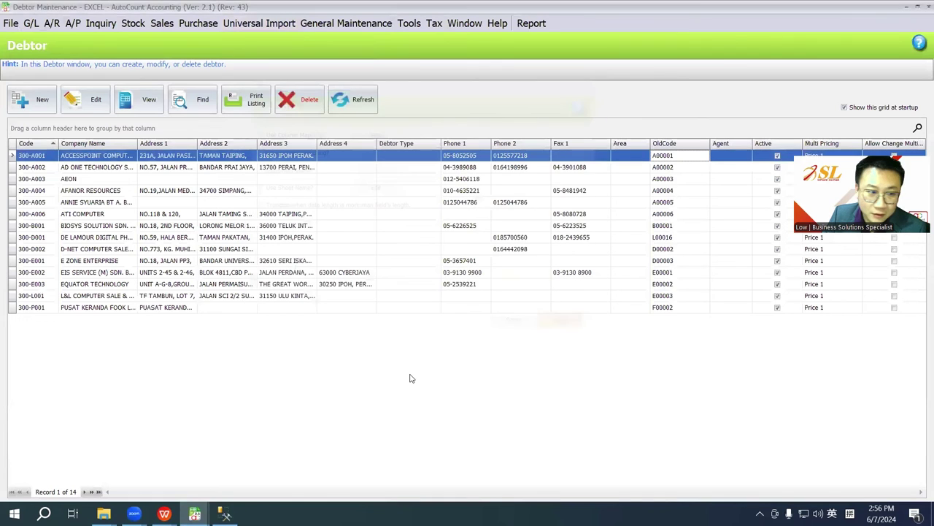
Step: Switch to Sales Invoice.xls and rename the Account No header in cell A1 to DebtorCode_UDF_OldCode
click(195, 514)
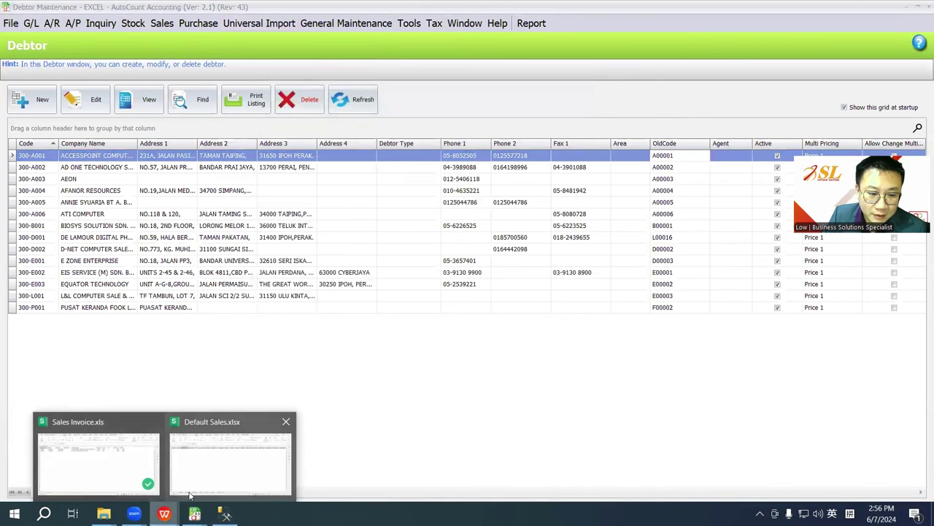
click(144, 458)
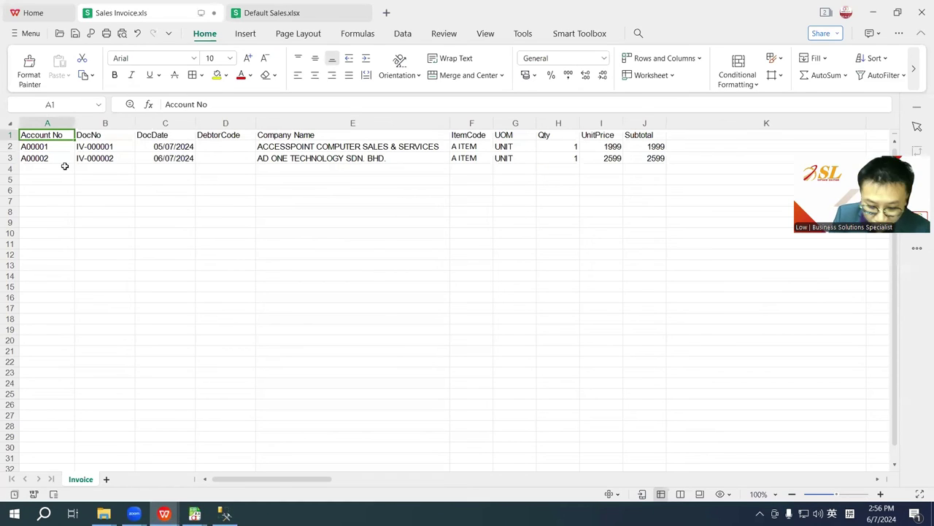
text(DebtorCod)
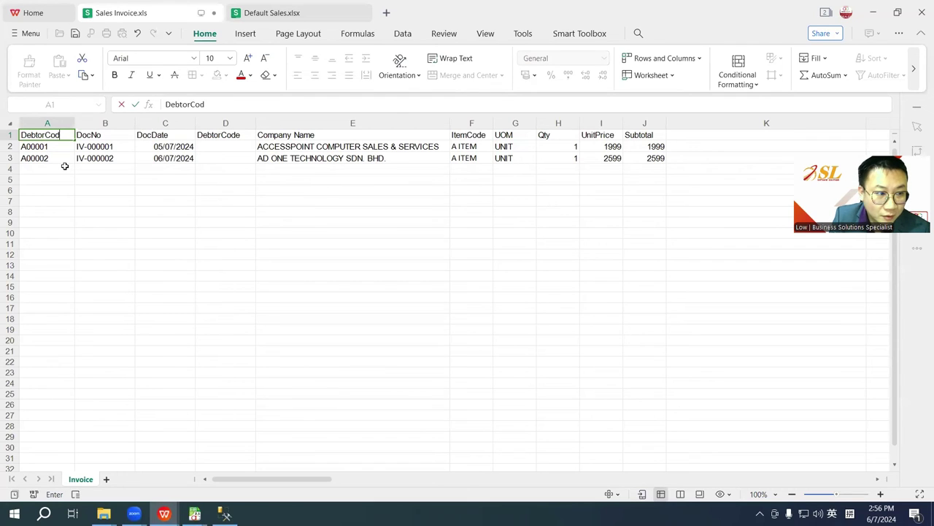
text(e)
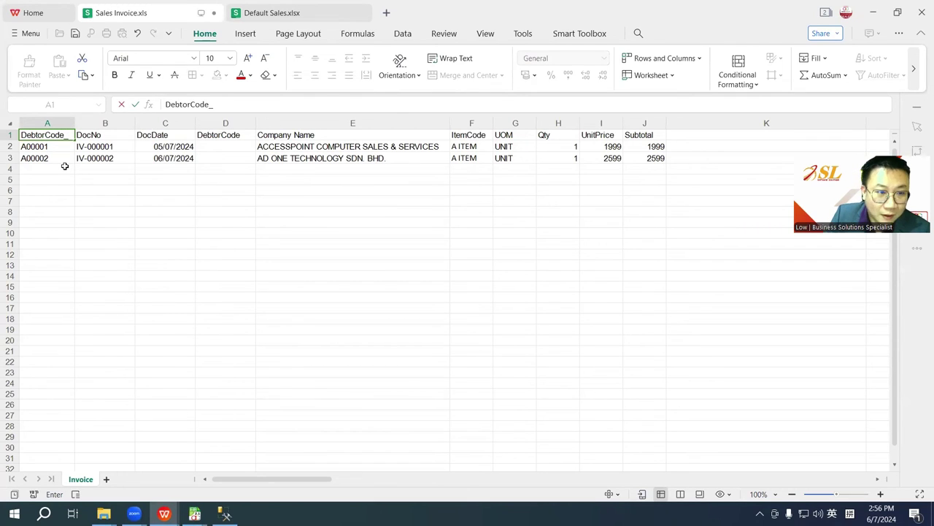
text(_)
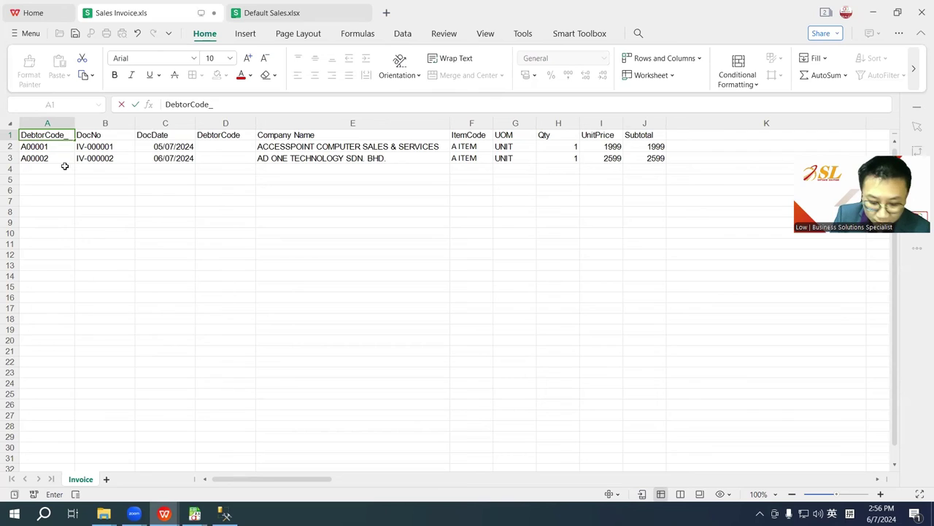
text(Udf)
key(BackSpace)
key(BackSpace)
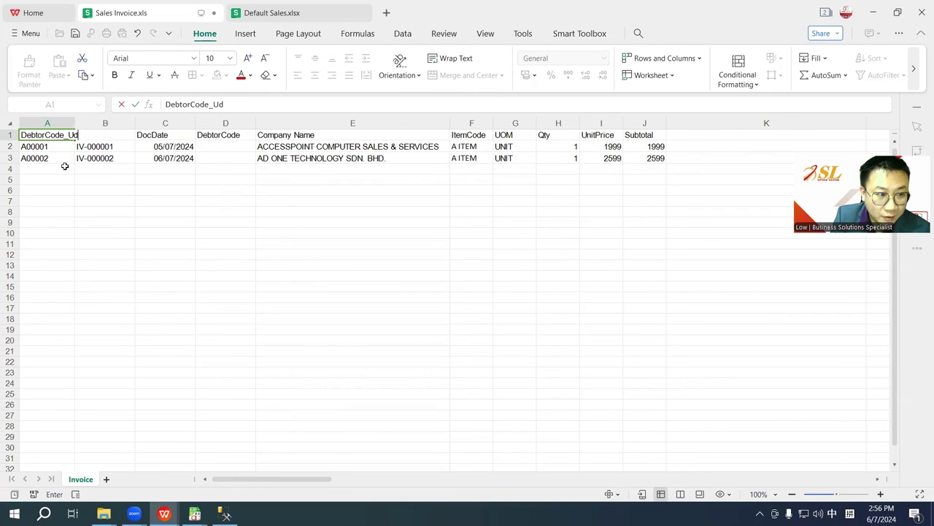
text(DF_OldCode)
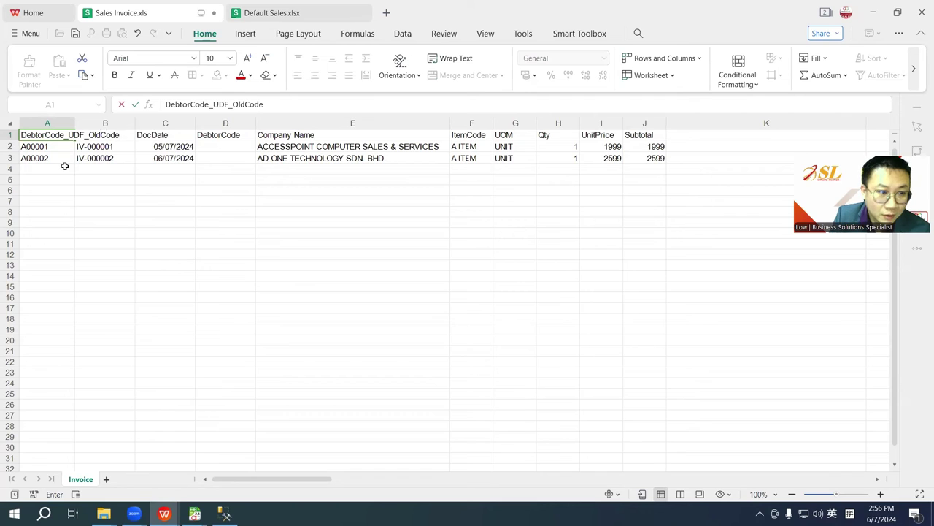
key(Return)
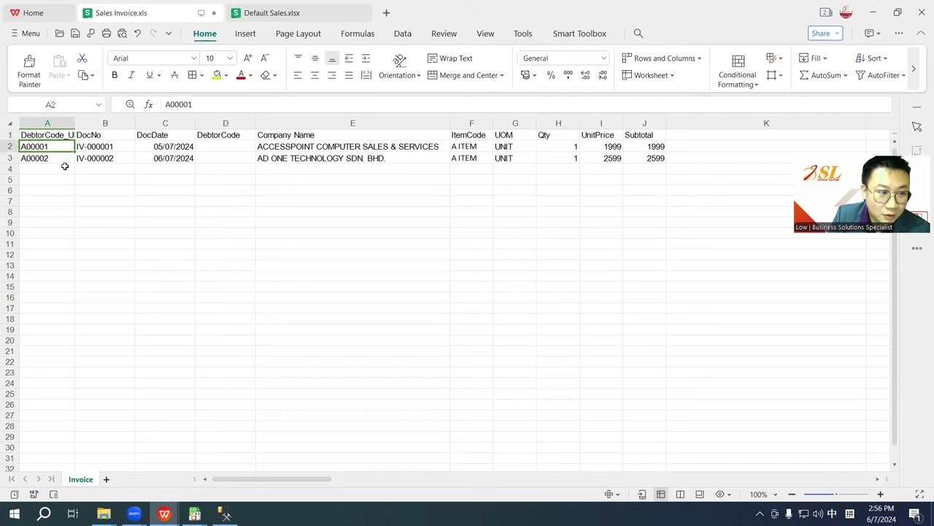
Step: Widen column A to fit its full header and select the empty DebtorCode cells D2:D3
drag(74, 125, 132, 123)
click(110, 140)
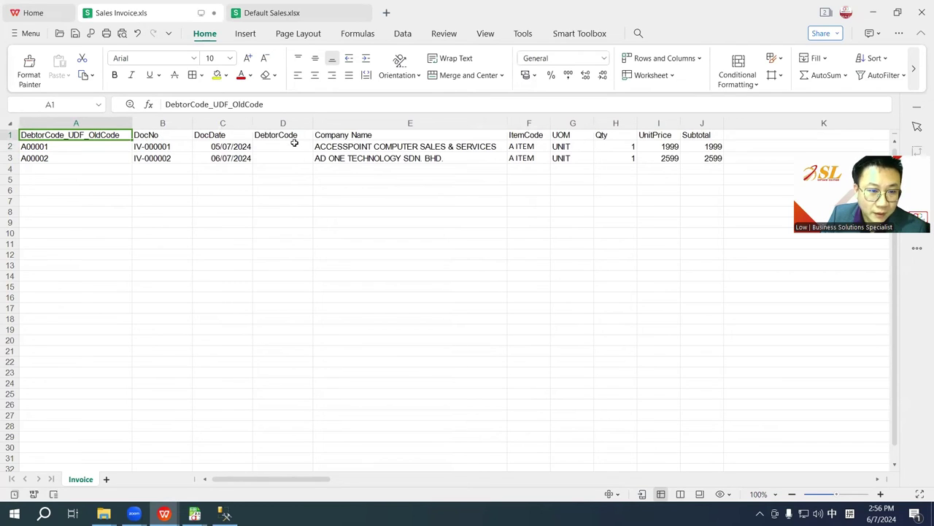
drag(295, 143, 294, 158)
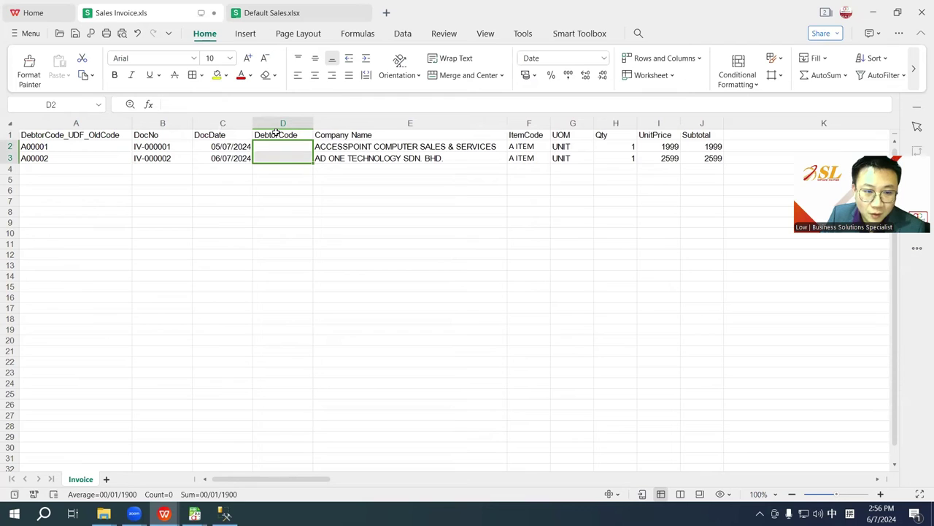
Step: Select the DebtorCode header in cell D1, then switch to Default Sales.xlsx and examine the DebtorCode column of the CreditNote sheet
click(277, 135)
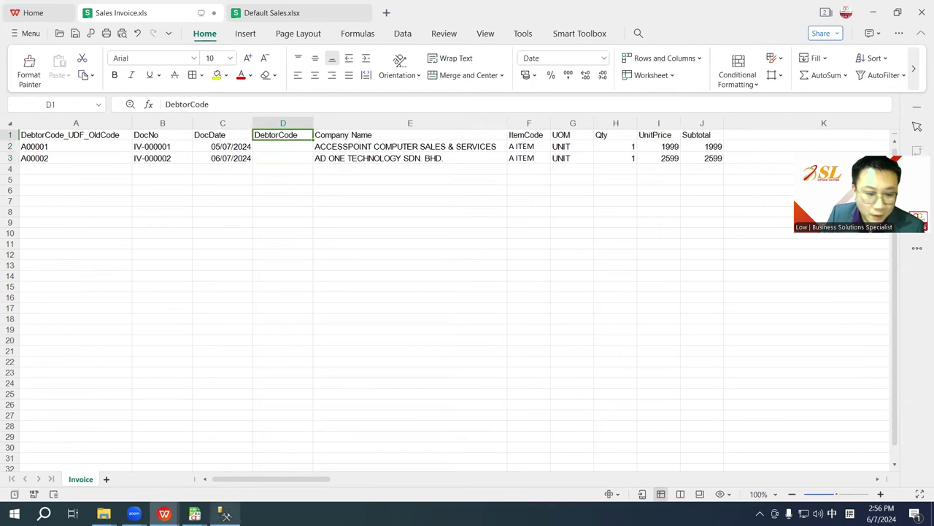
mouse_move(195, 514)
click(200, 476)
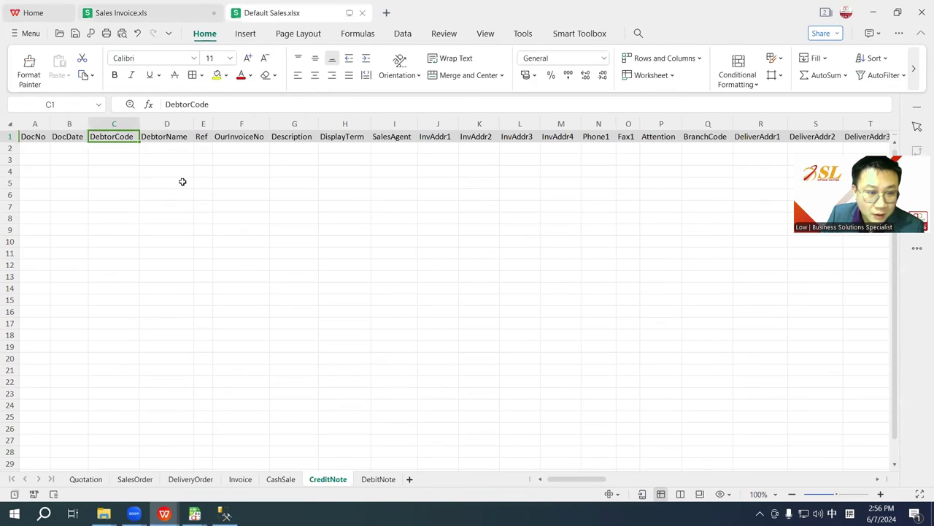
drag(117, 151, 127, 278)
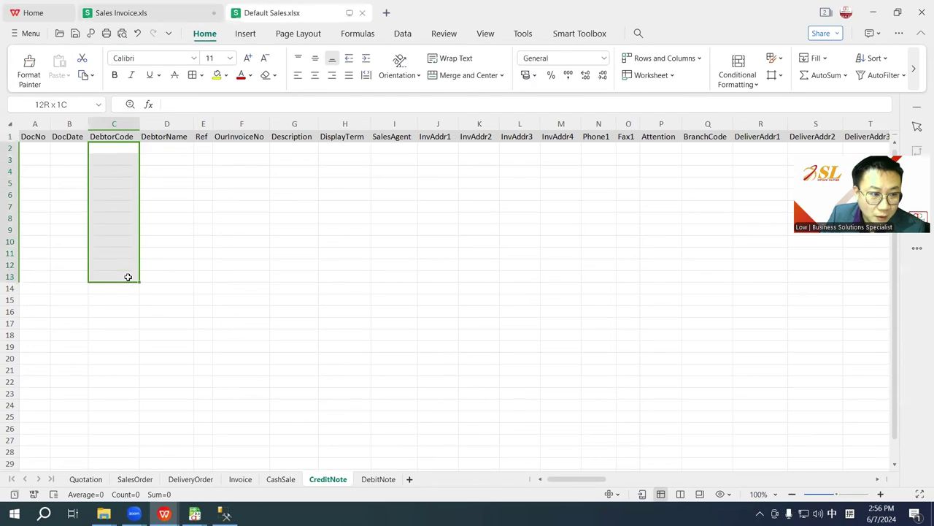
drag(124, 149, 133, 281)
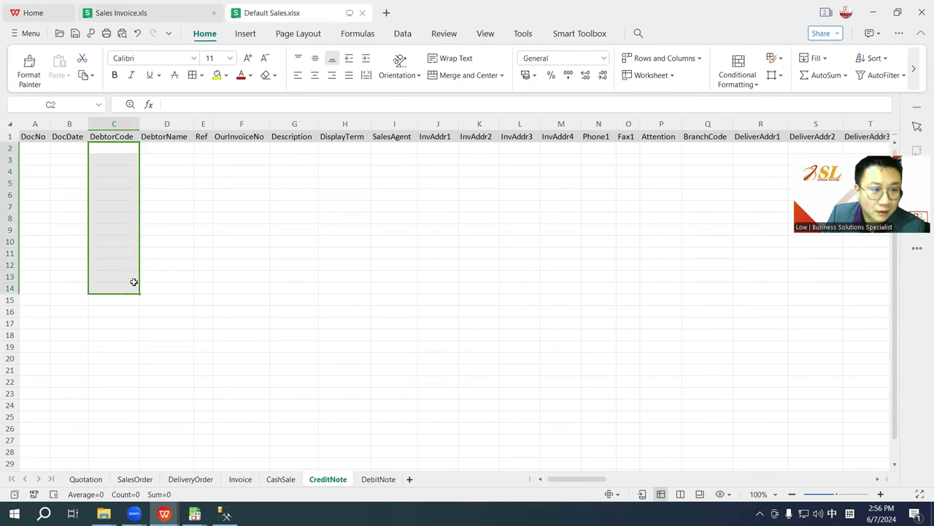
drag(125, 149, 121, 256)
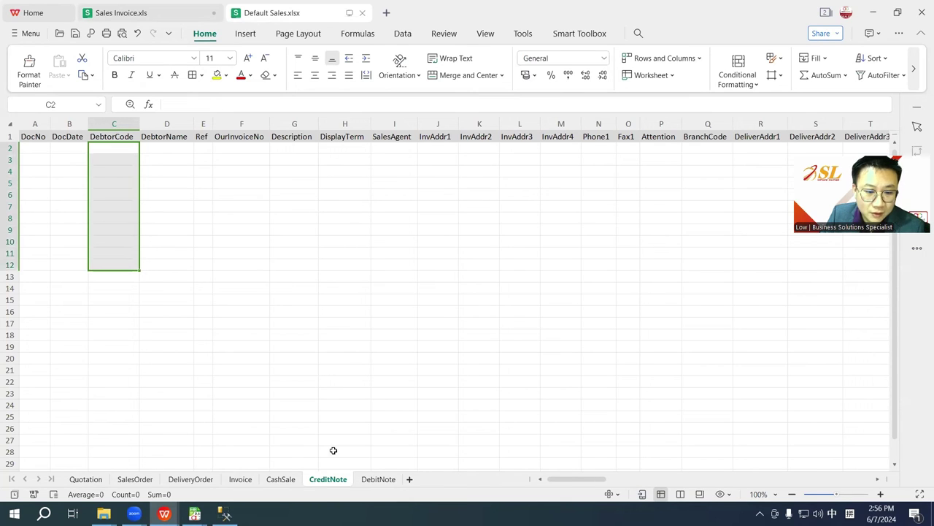
Step: Open the Invoice sheet of Default Sales.xlsx and examine the empty cells under its DebtorCode header
click(240, 479)
drag(117, 149, 116, 241)
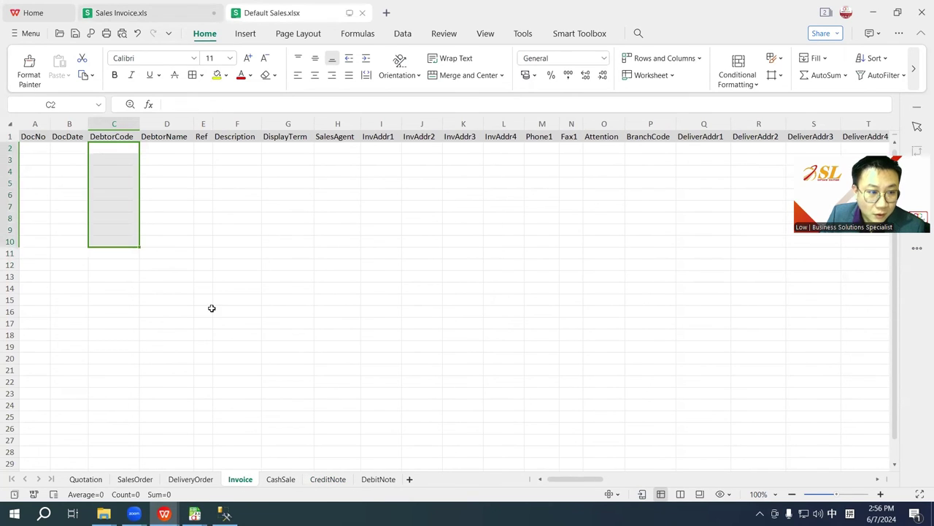
click(326, 479)
click(240, 479)
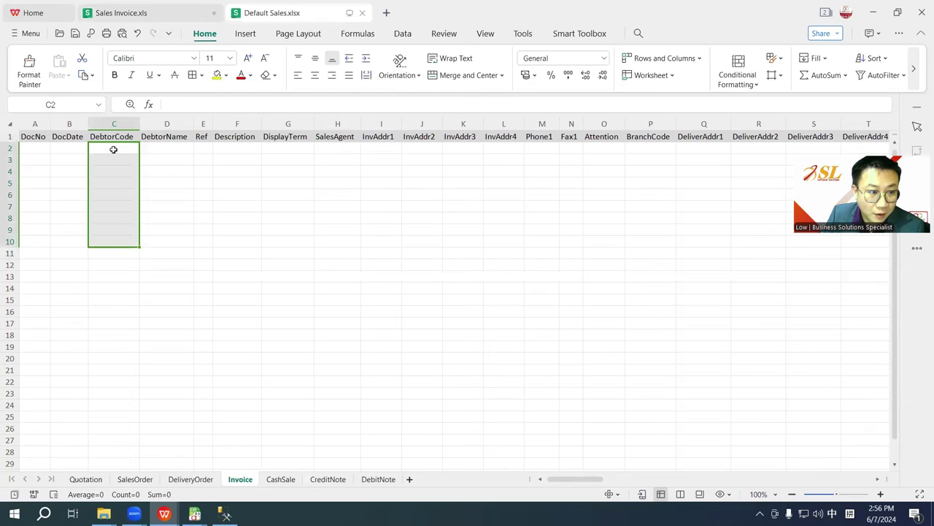
click(223, 230)
drag(116, 150, 130, 207)
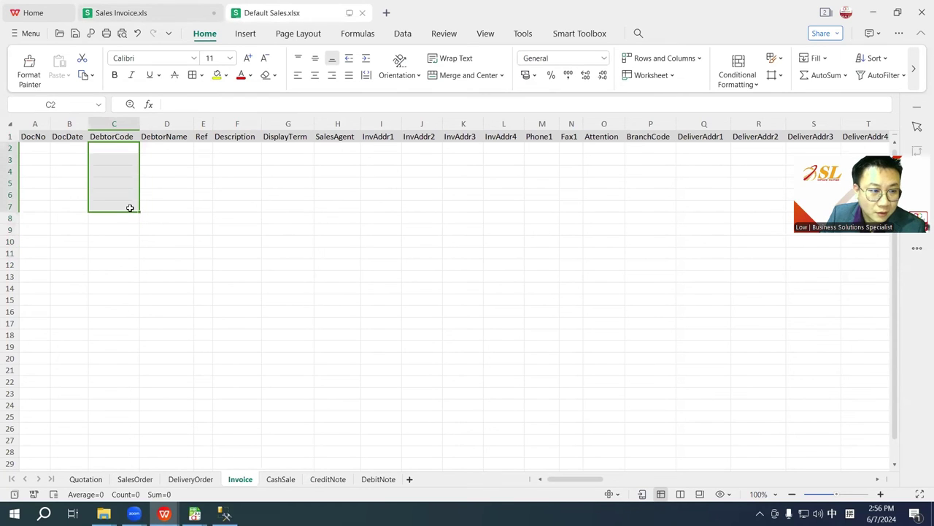
Step: Return to Sales Invoice.xls, save its changes and close the workbook
click(173, 14)
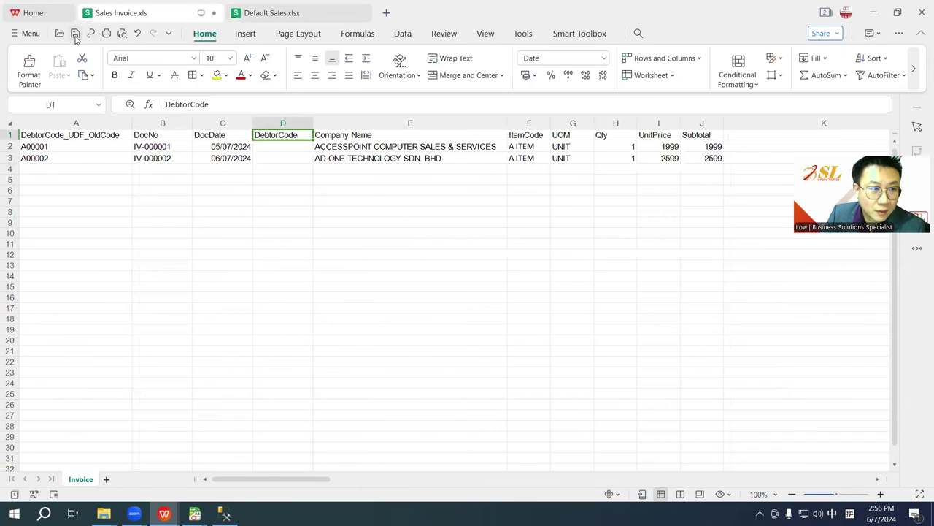
click(214, 12)
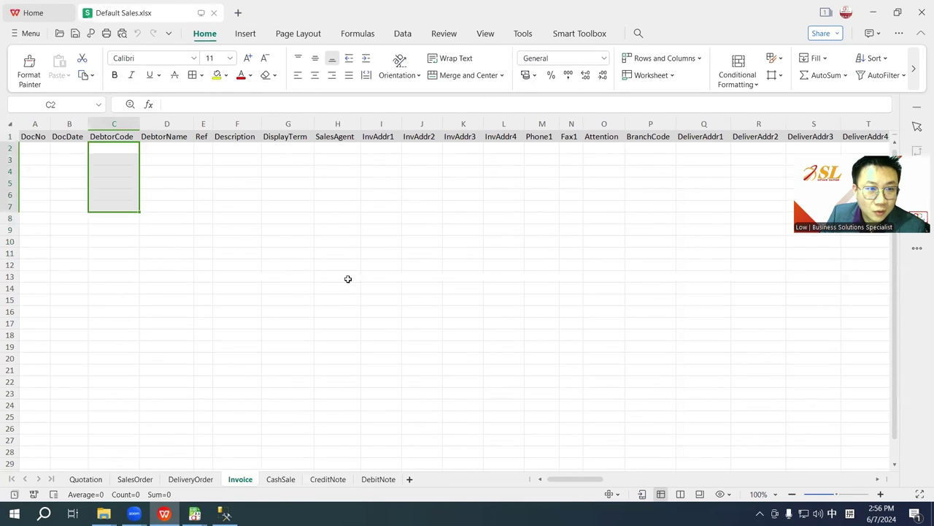
Step: Switch to AutoCount's main window, open Universal Import's Import Sales Invoice and load the Sales Invoice file from the Desktop
mouse_move(195, 514)
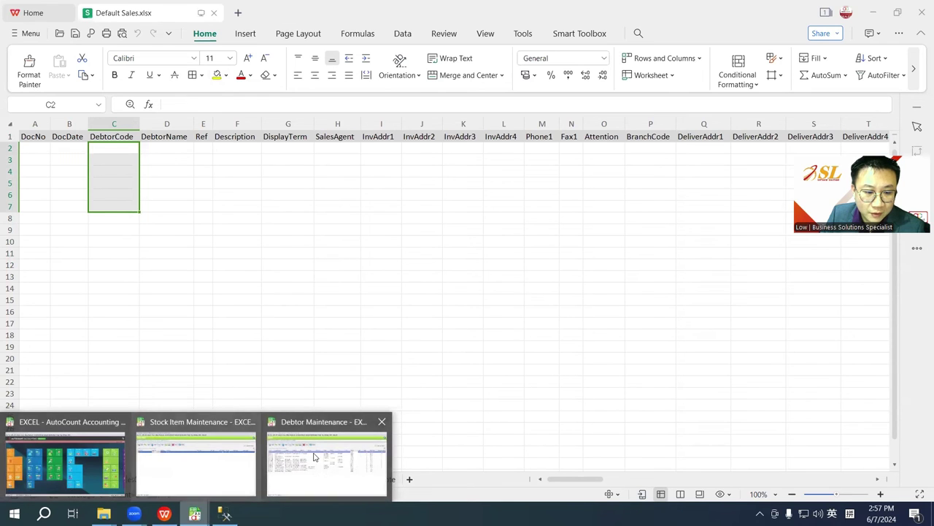
click(66, 461)
click(248, 23)
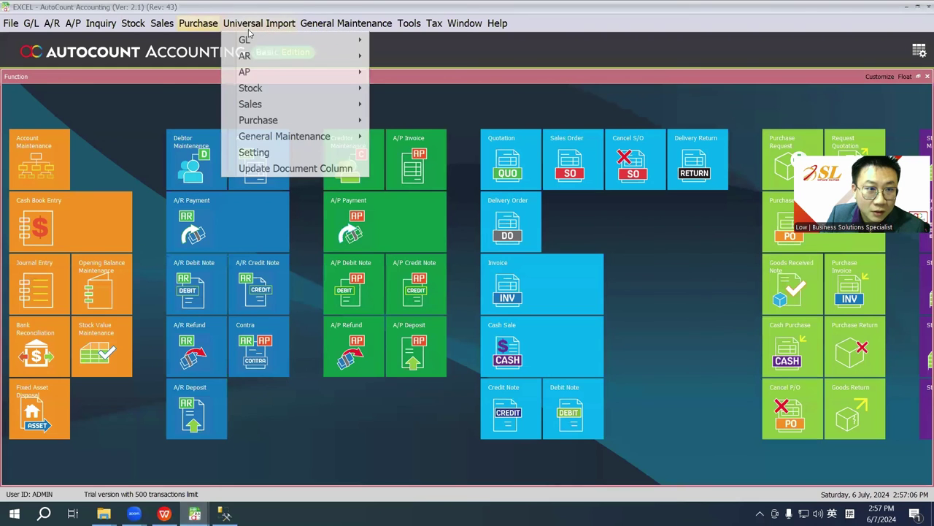
mouse_move(261, 106)
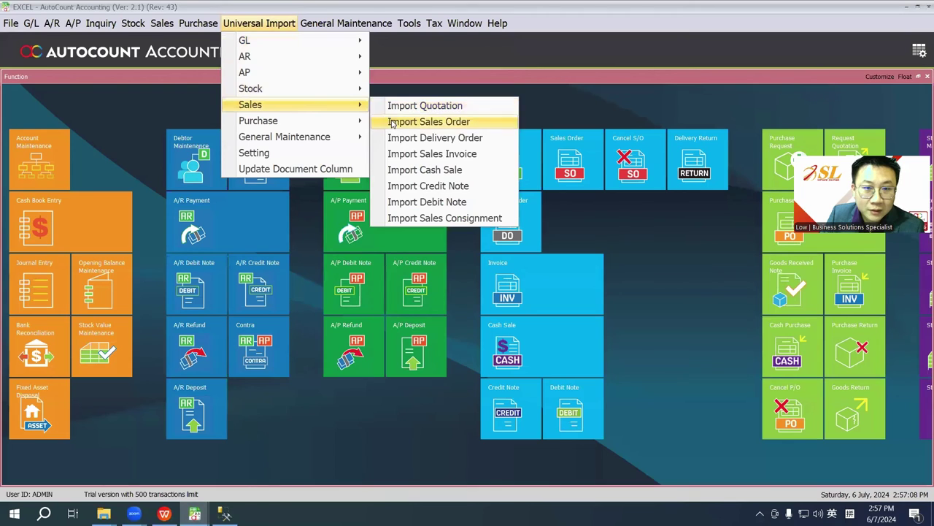
click(447, 153)
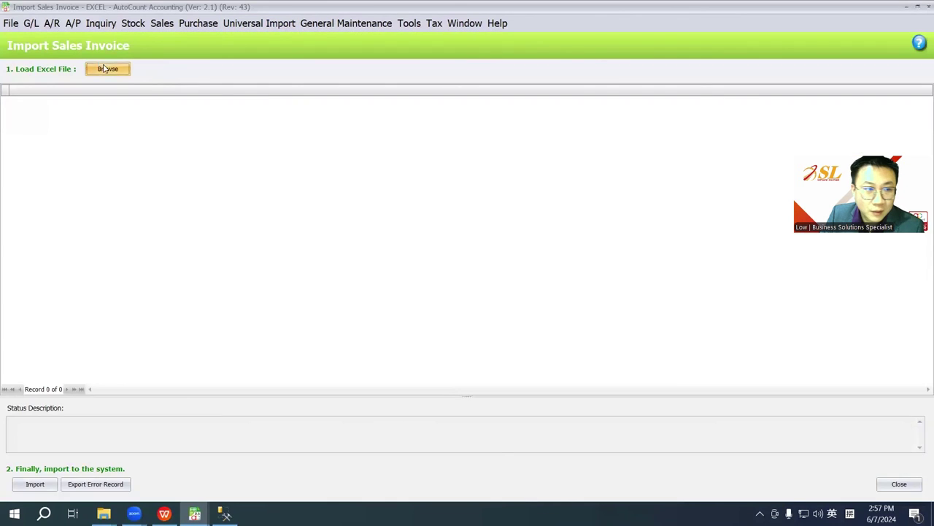
click(105, 68)
click(246, 156)
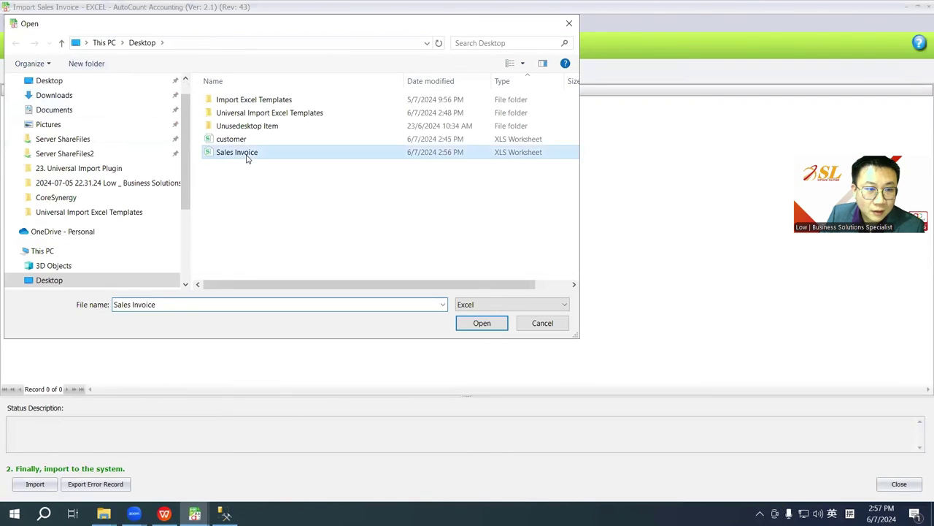
double_click(247, 156)
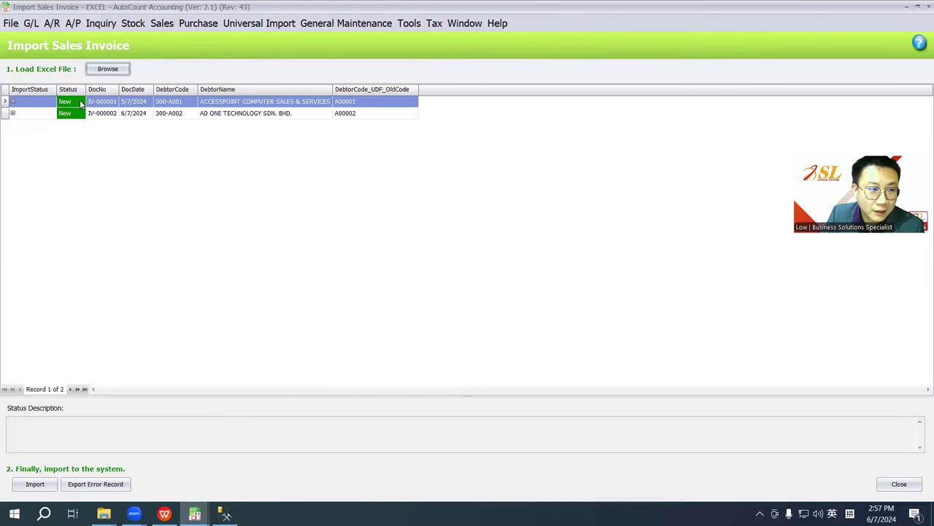
Step: Expand the item lines of invoices IV-000001 and IV-000002 and import both invoices into the system
click(13, 101)
click(12, 138)
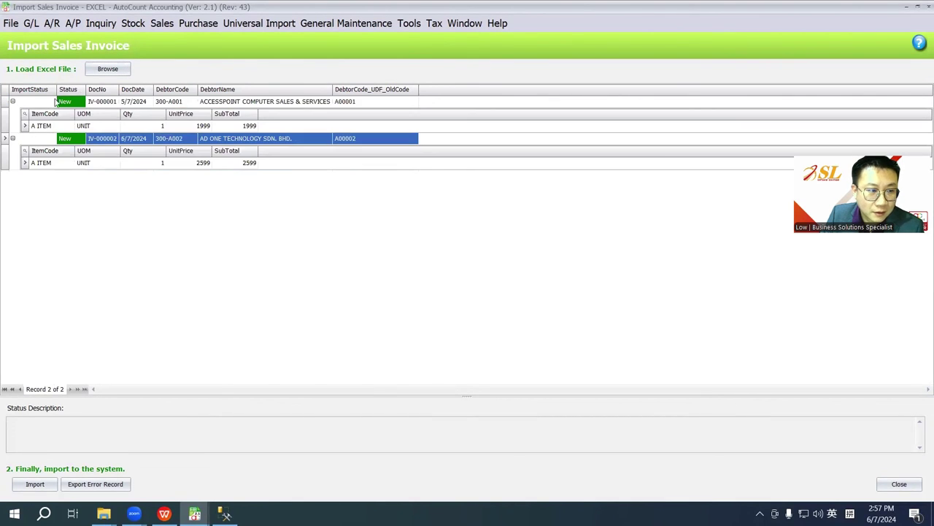
click(37, 484)
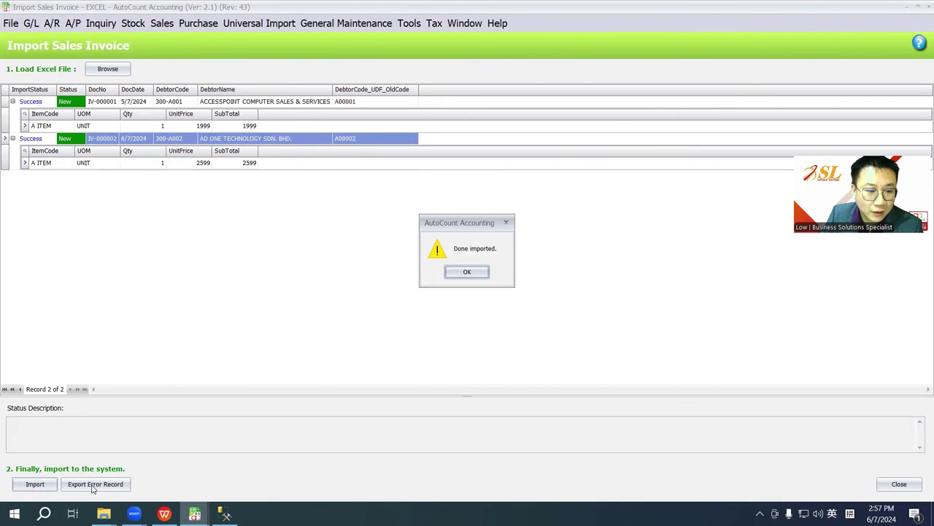
click(467, 273)
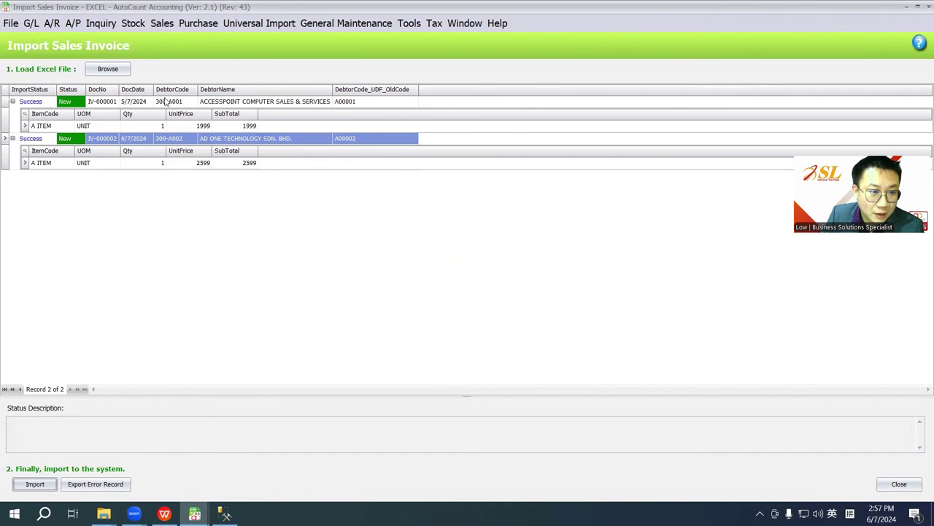
Step: Check the DebtorCode values filled in for the two imported invoices
click(172, 138)
click(186, 104)
click(187, 138)
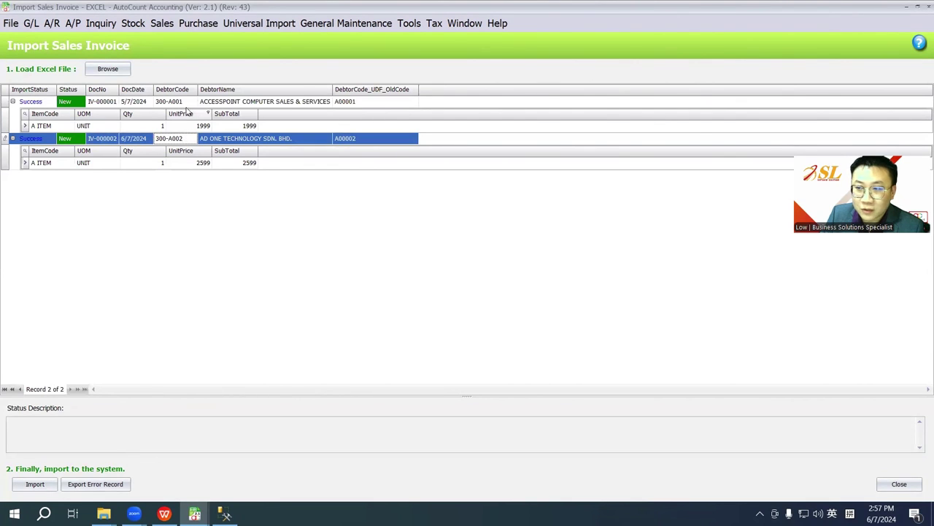
Step: Open the sales Invoice list, view the details of invoice IV-000002 and close it again
click(162, 24)
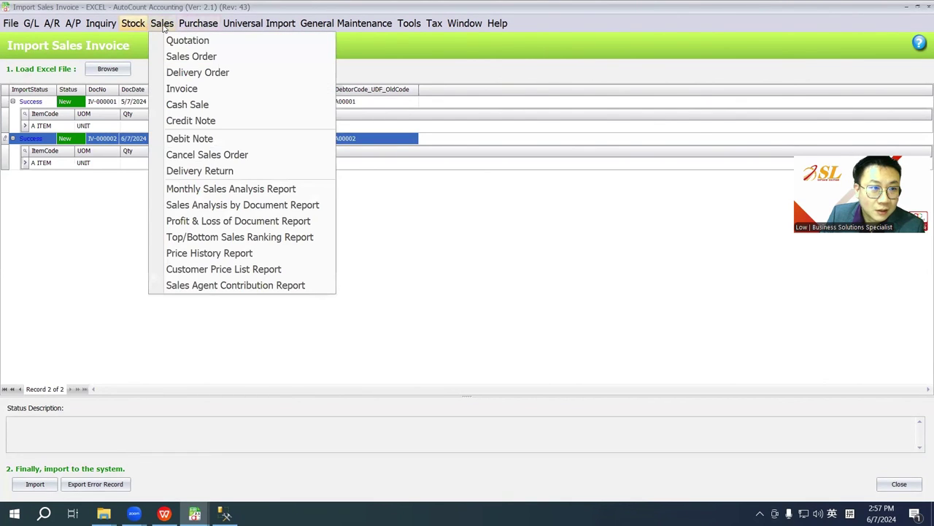
click(175, 91)
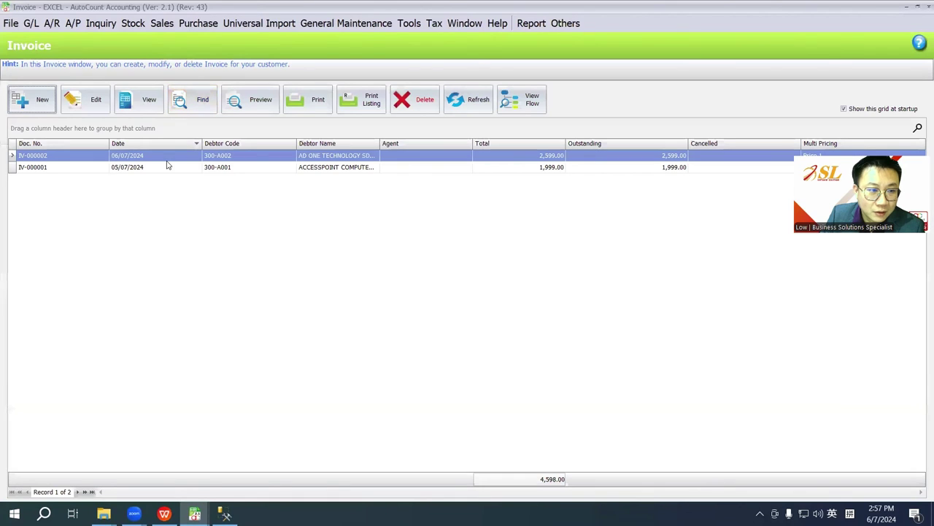
click(500, 158)
double_click(500, 158)
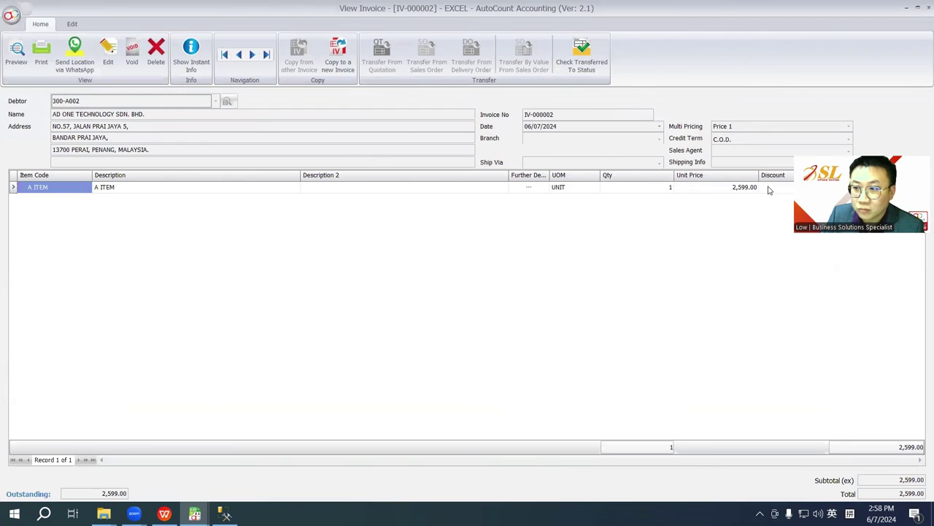
click(927, 6)
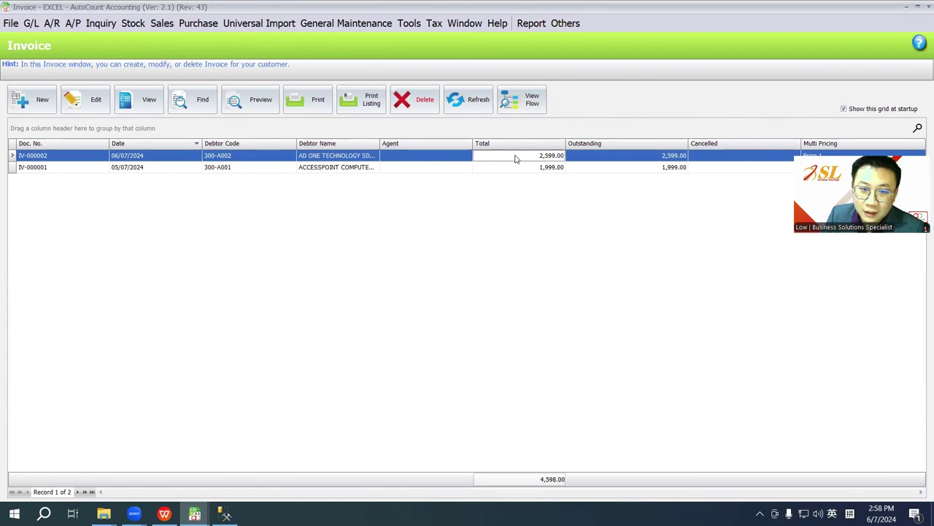
Step: Widen the Debtor Name column of the invoice list to fit the full company names
drag(473, 143, 476, 143)
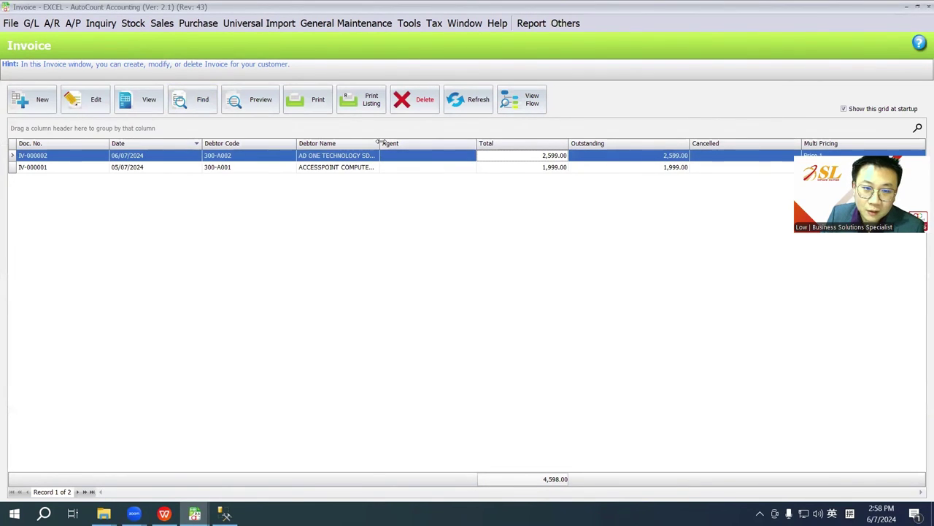
drag(380, 142, 448, 141)
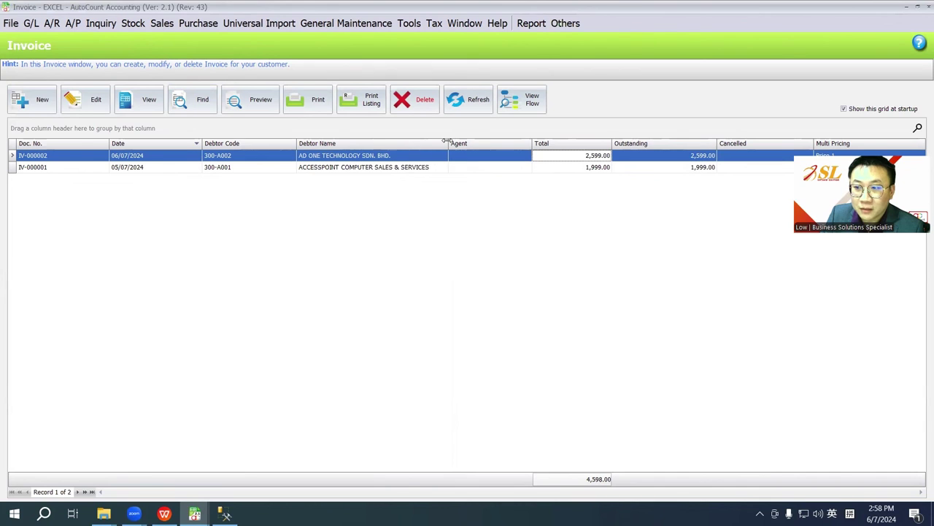
Step: Reopen the Universal Import settings and save them with column mapping, column searching and sheet name enabled
click(259, 22)
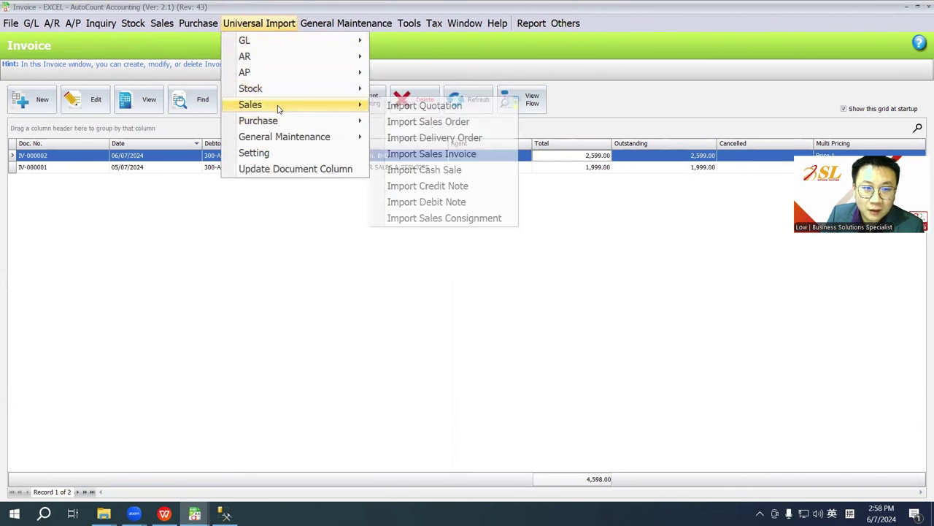
click(255, 153)
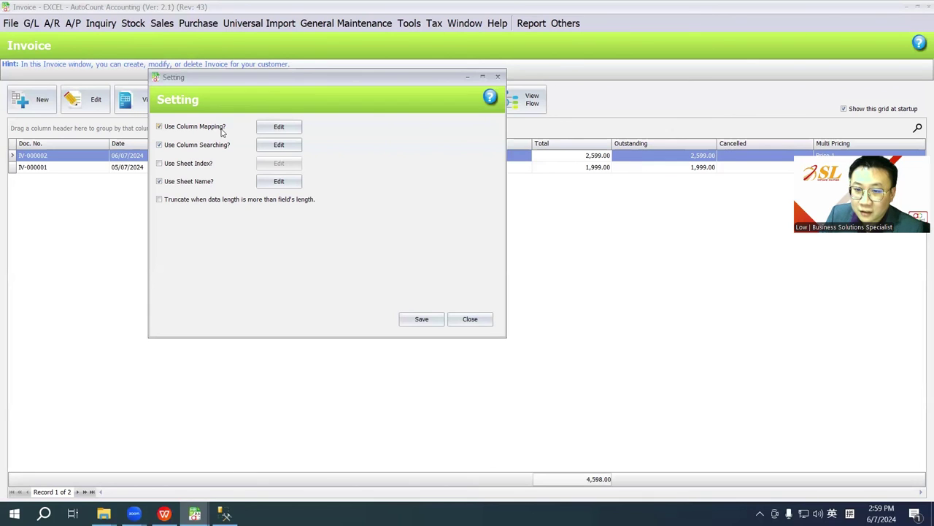
click(423, 321)
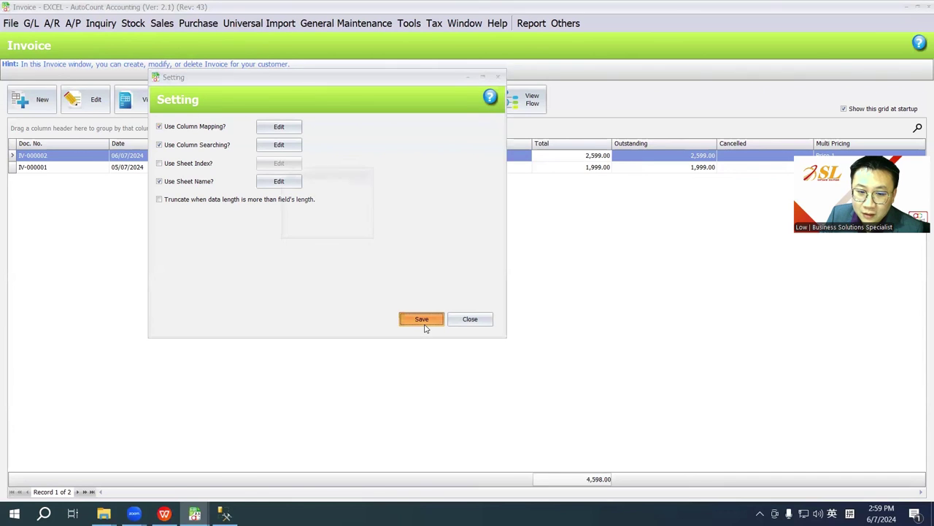
click(330, 224)
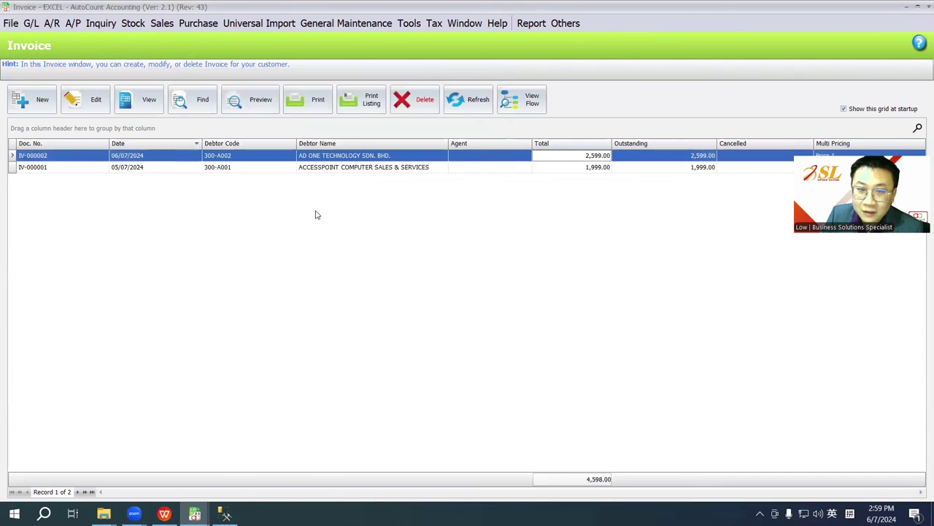